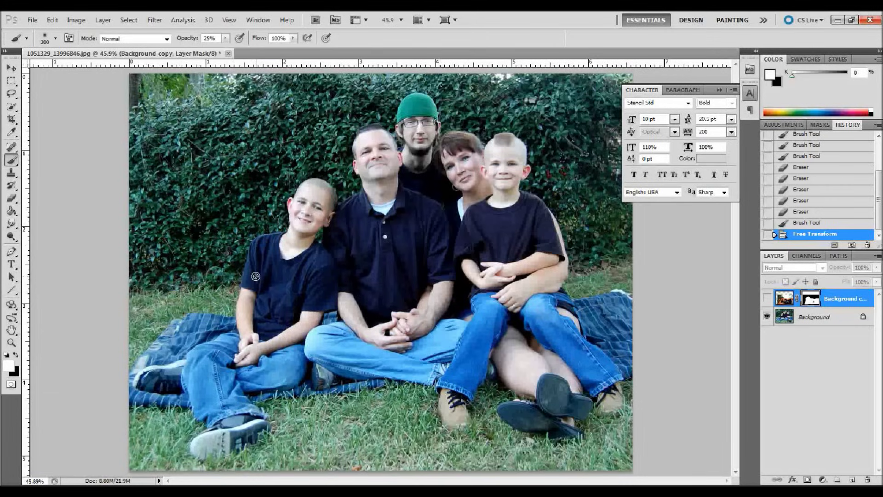
Collapse the Character panel and make the hidden Background copy layer with the reclining woman visible
click(720, 90)
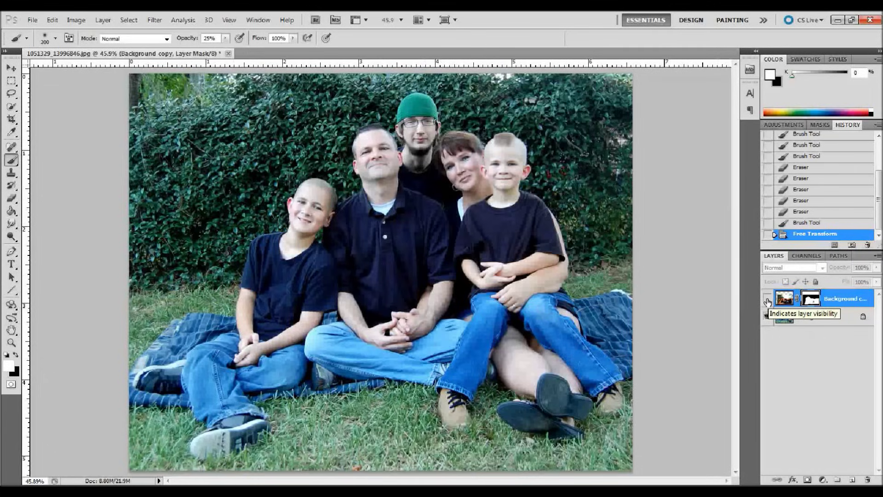
click(767, 301)
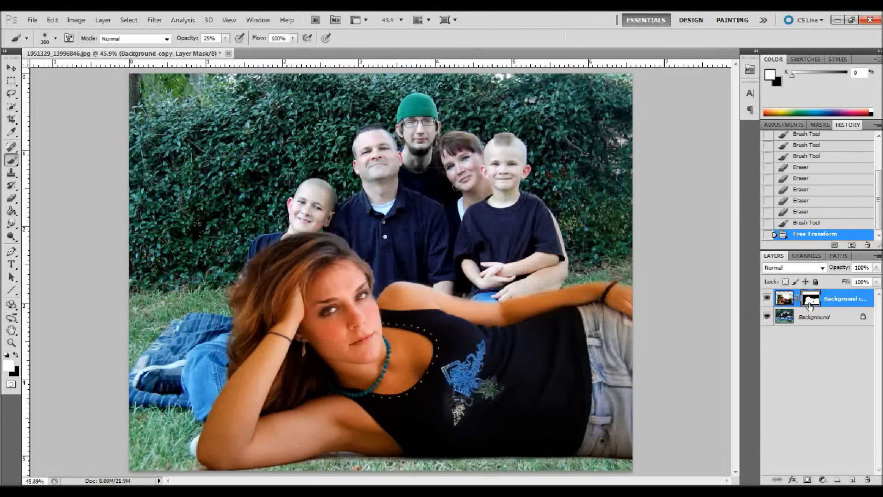
Undo a trial white brush stroke across the family on the layer mask and dab the mask near the hedge with the Eraser
drag(478, 183, 414, 183)
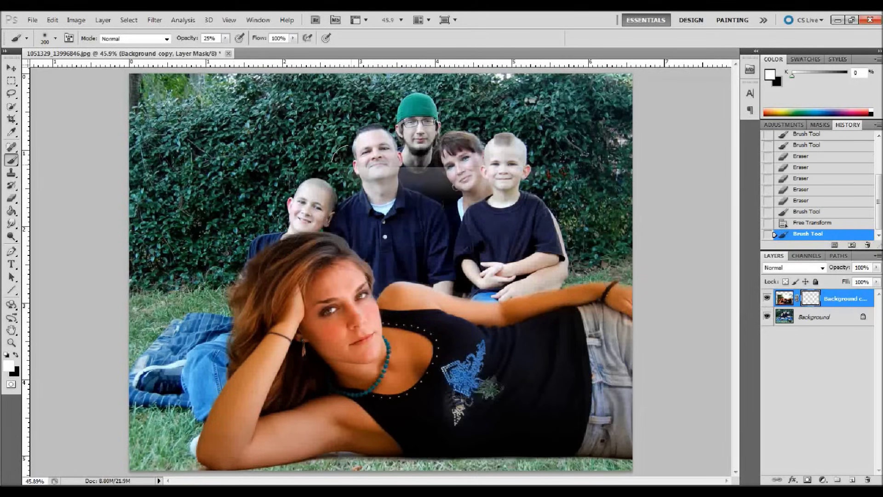
key(ctrl+z)
key(e)
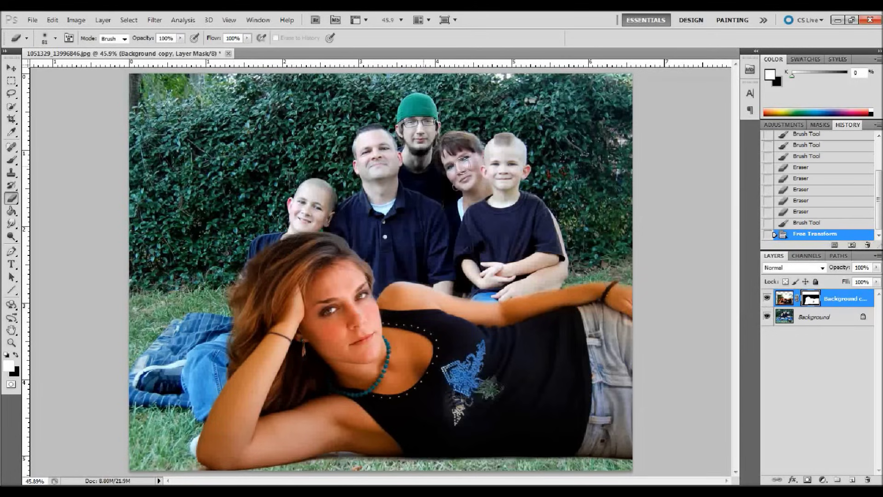
click(622, 165)
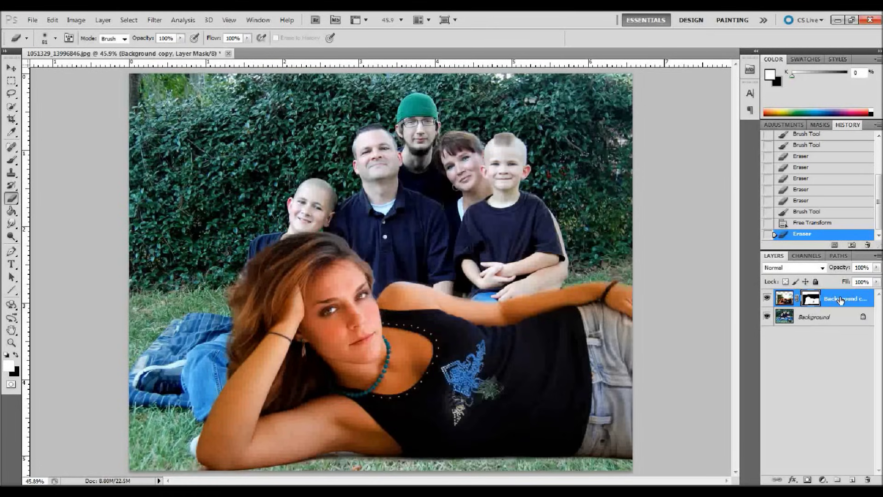
Target the image of the Background copy layer and scale the woman proportionally to about 54% with Free Transform
click(841, 299)
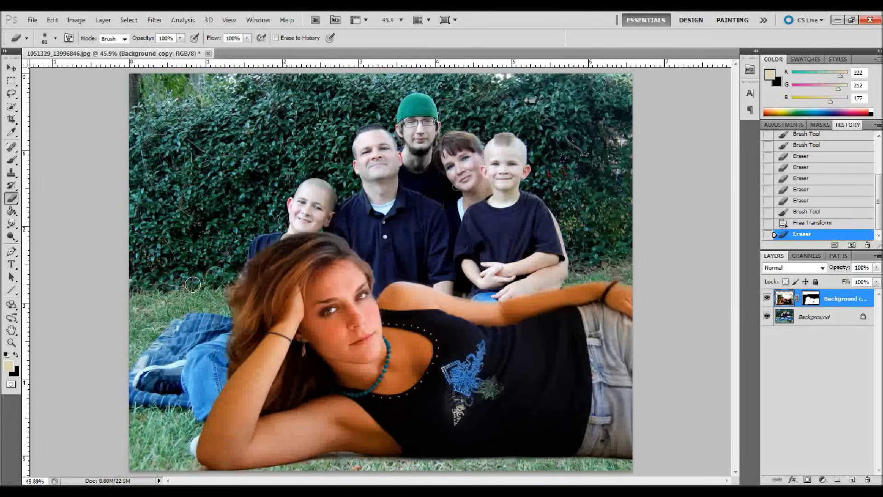
key(ctrl+t)
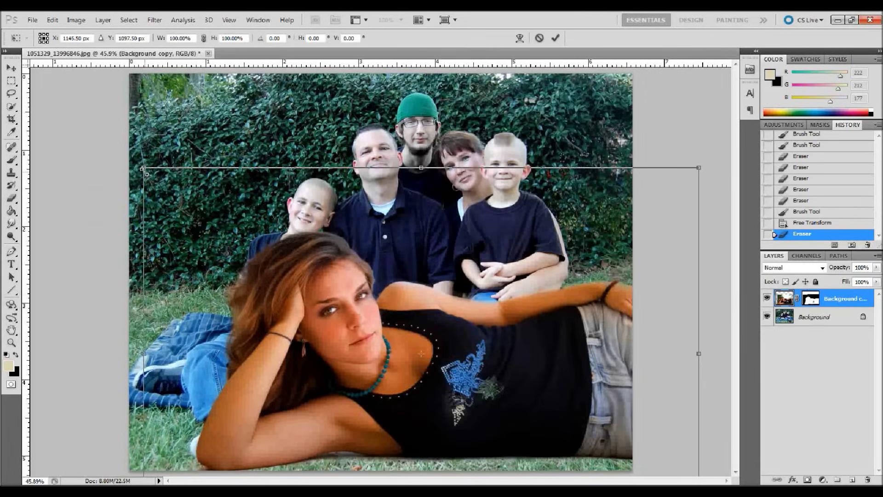
click(52, 20)
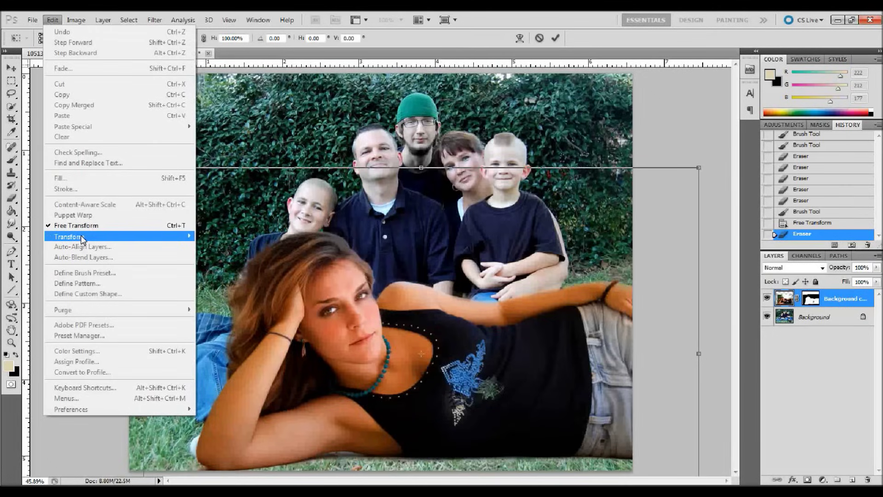
mouse_move(81, 237)
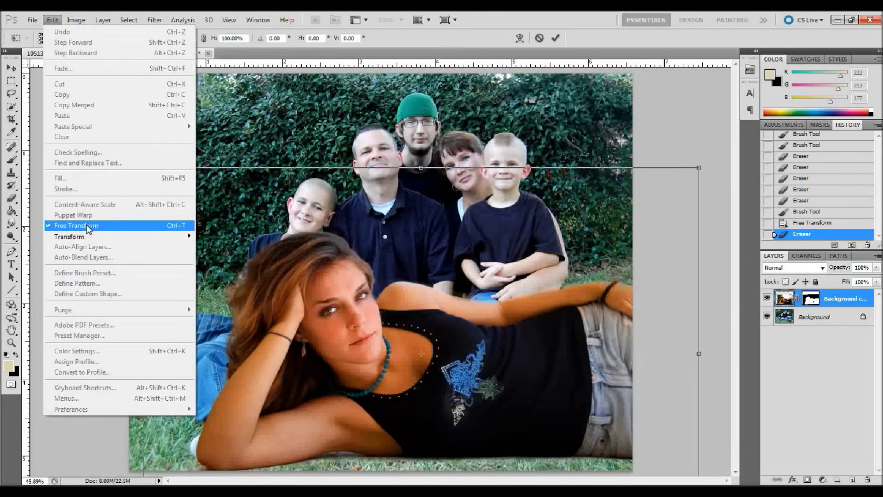
click(95, 437)
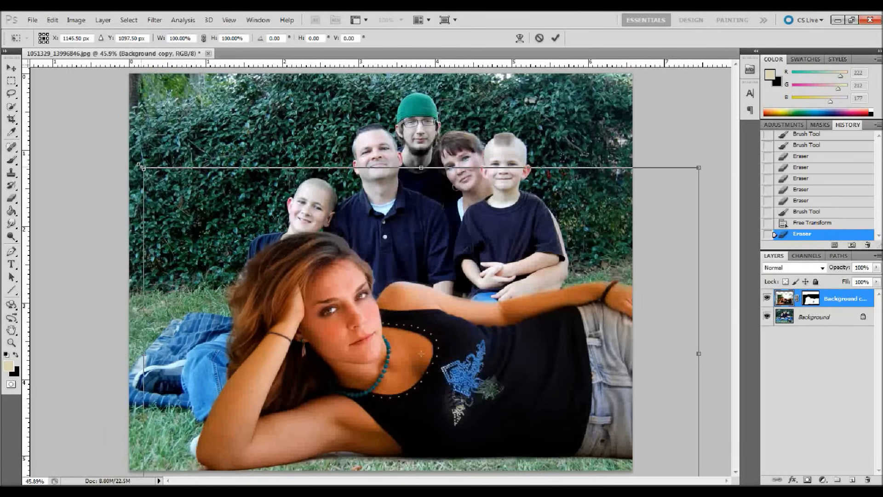
drag(141, 166, 397, 337)
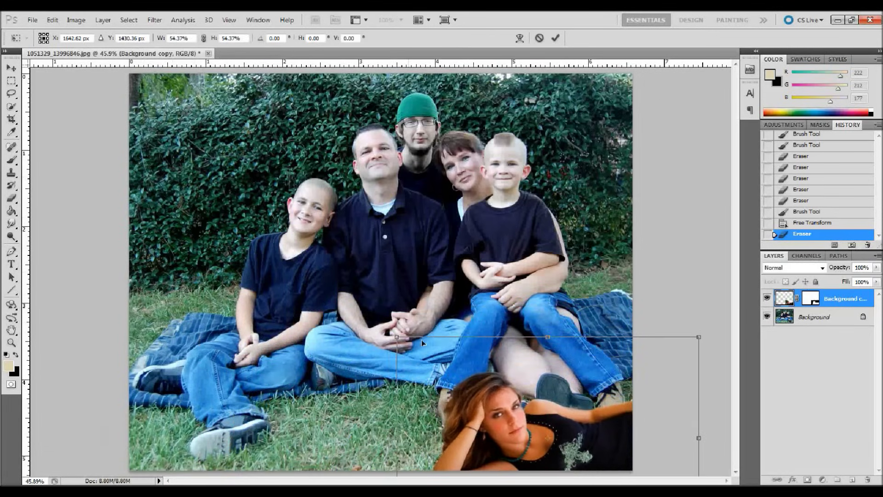
Move the woman in front of the family, reduce her proportionally to about 45%, and apply the transform
drag(488, 398, 230, 258)
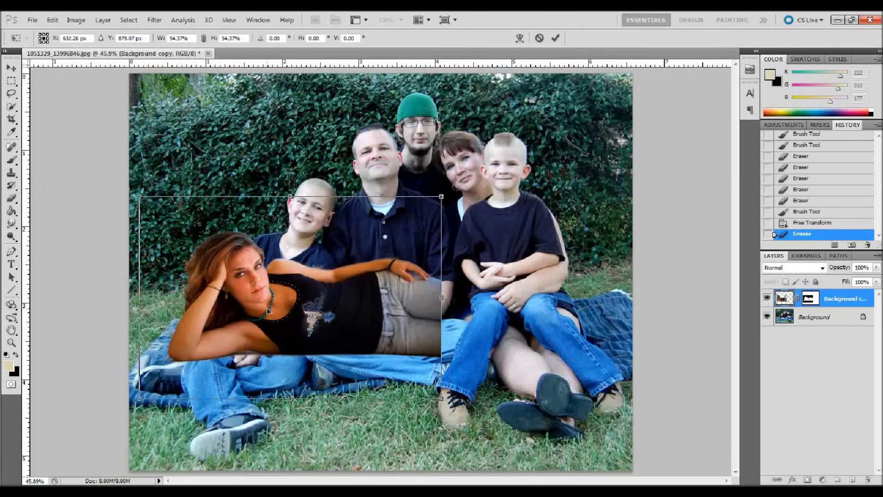
mouse_move(267, 307)
mouse_down()
mouse_move(397, 207)
mouse_move(276, 315)
mouse_up()
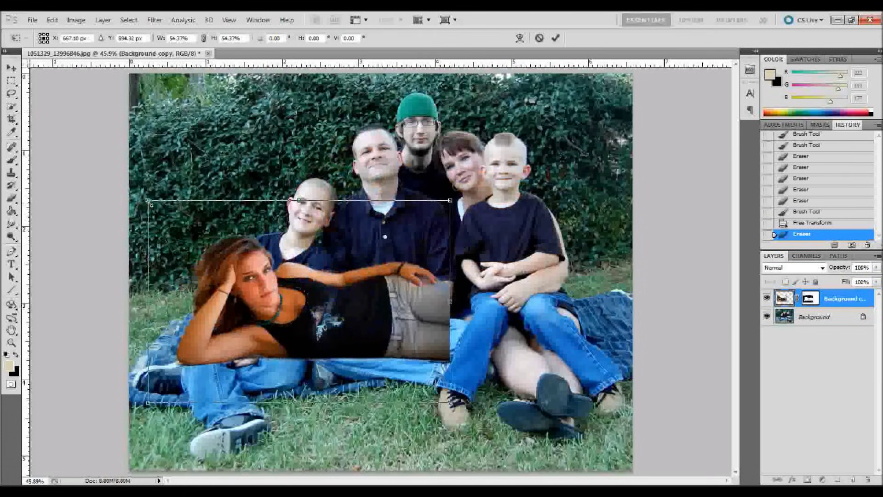
drag(149, 203, 198, 234)
drag(361, 339, 508, 246)
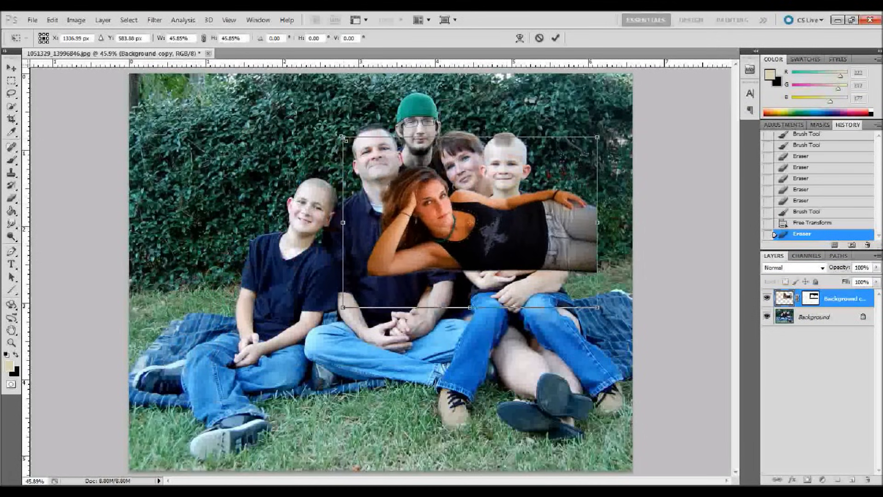
drag(342, 137, 346, 139)
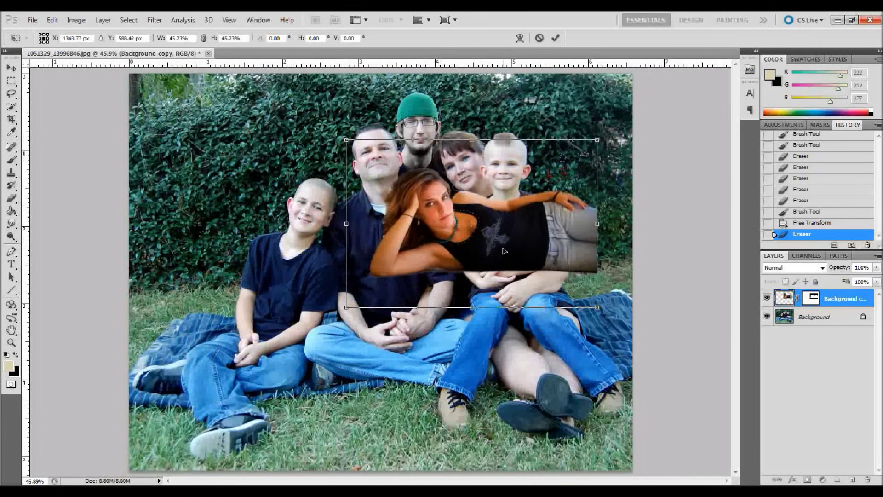
key(Return)
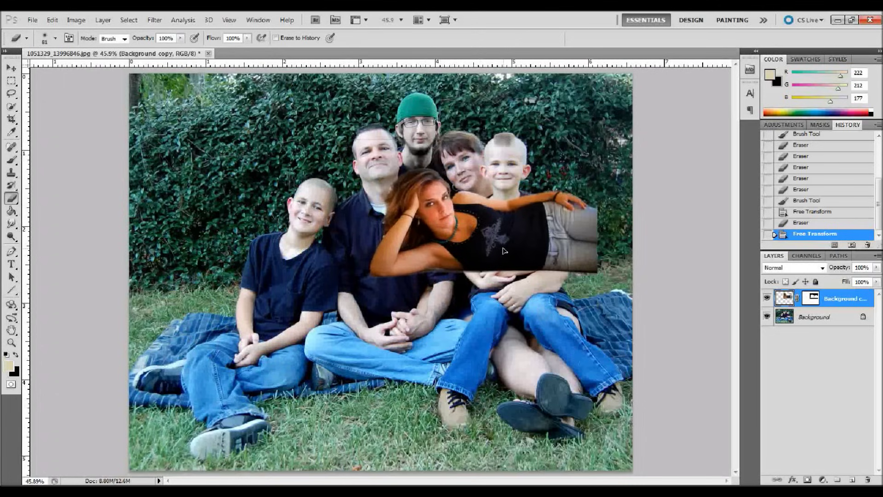
Undo a trial eraser dab on the woman's image and move her in front of the seated boy at the family's left
click(536, 242)
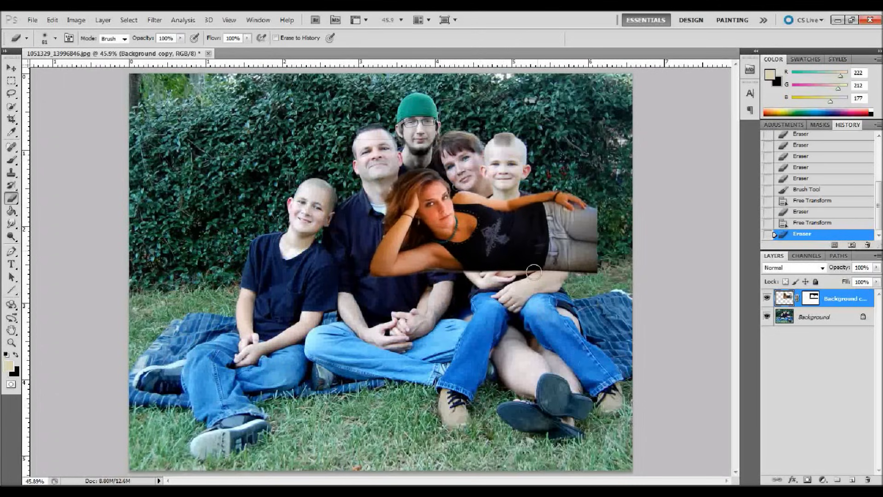
key(ctrl+z)
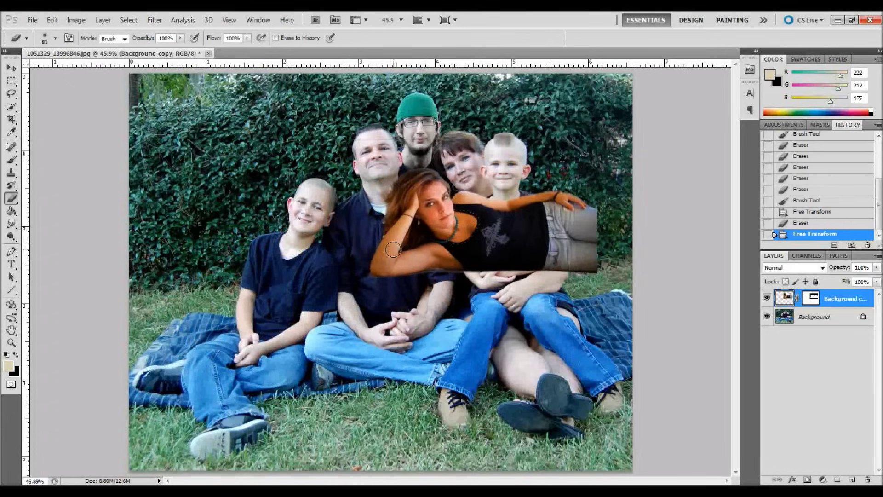
key(v)
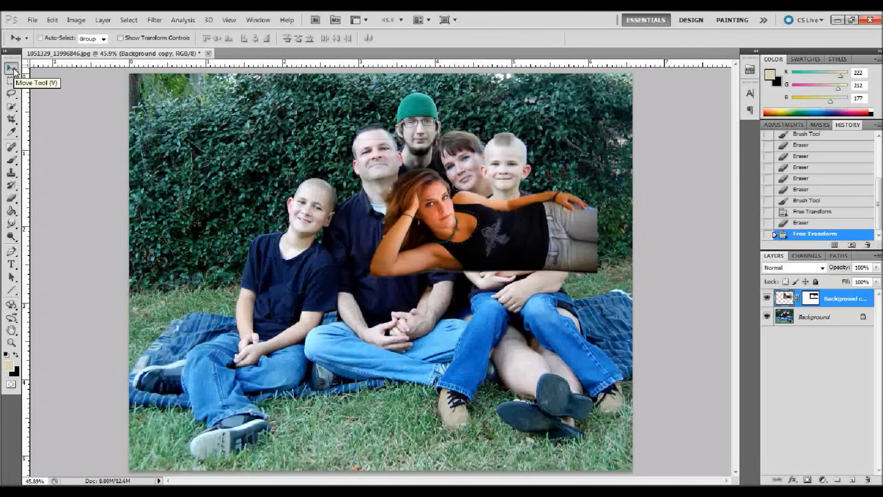
drag(470, 226, 269, 305)
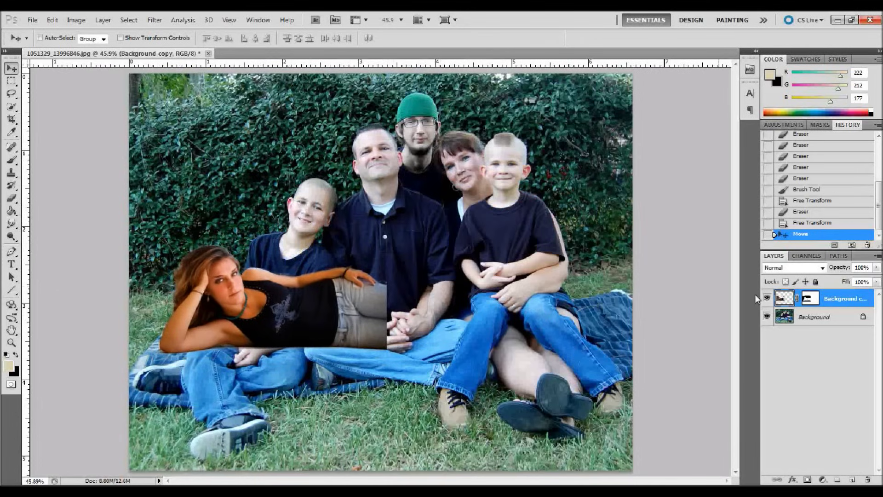
Paint white at 25% opacity on the woman's layer mask to restore the emblem on her black top
click(811, 301)
key(b)
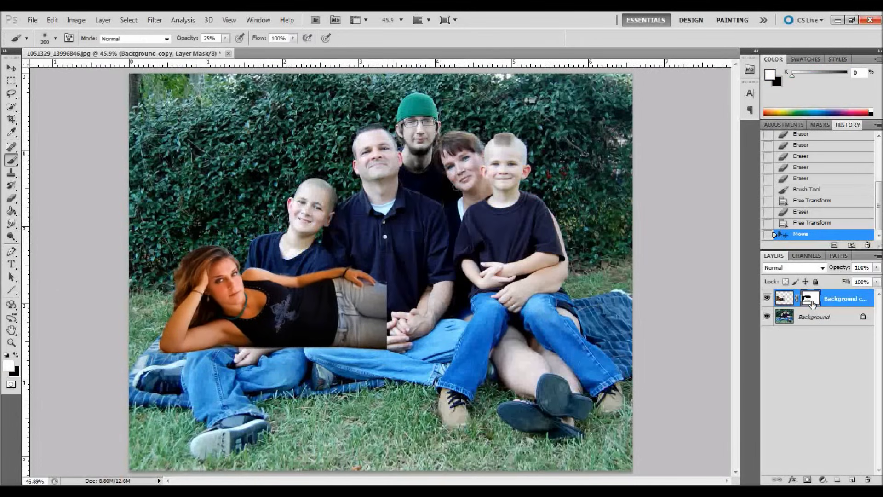
click(275, 300)
click(280, 308)
click(283, 313)
click(278, 306)
click(276, 304)
click(277, 303)
click(276, 301)
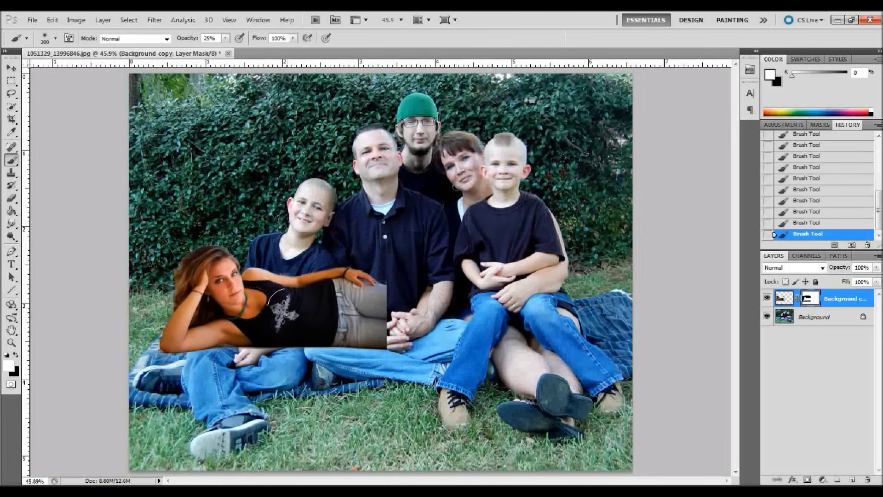
click(276, 302)
Duplicate the Background layer and place the duplicate at the top of the layer stack
click(12, 72)
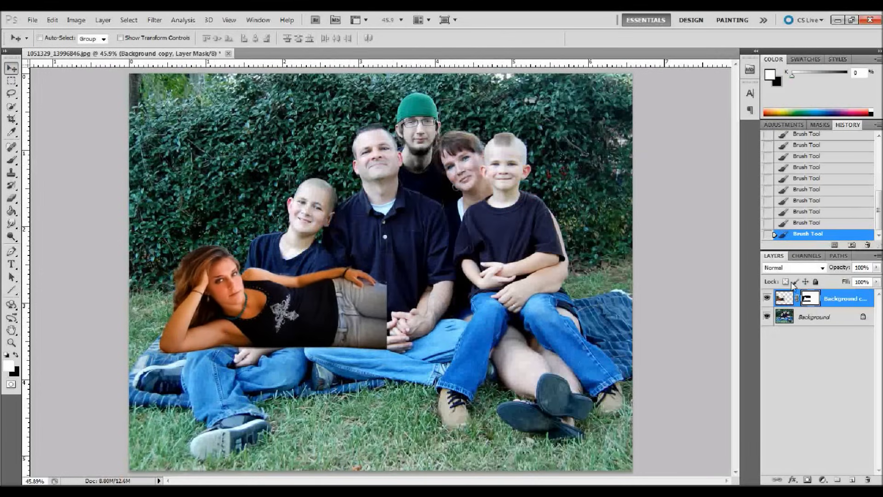
click(832, 318)
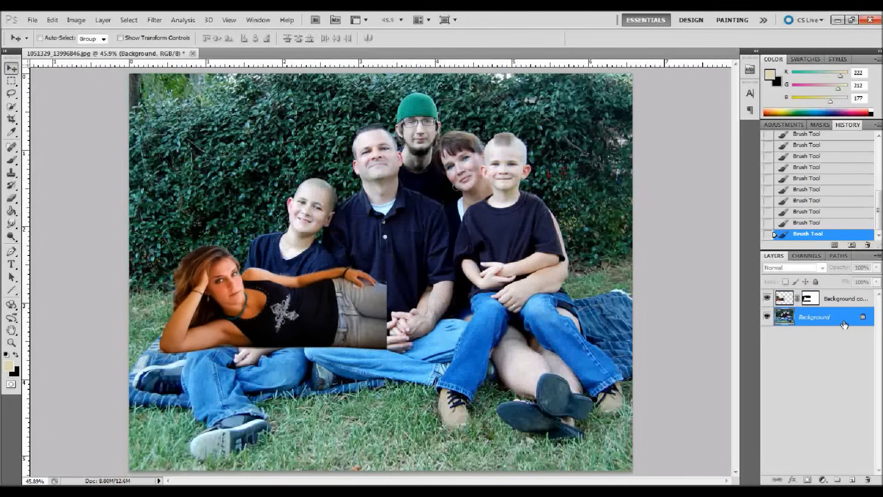
drag(844, 325, 852, 480)
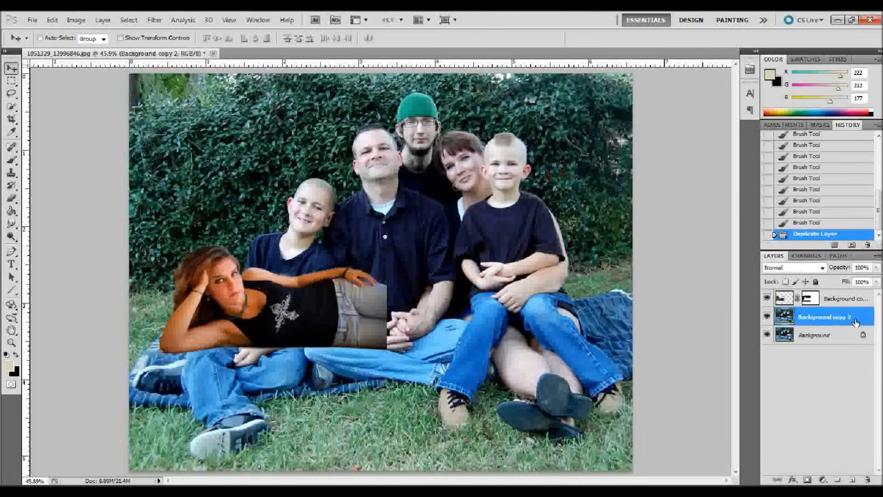
drag(856, 322, 852, 292)
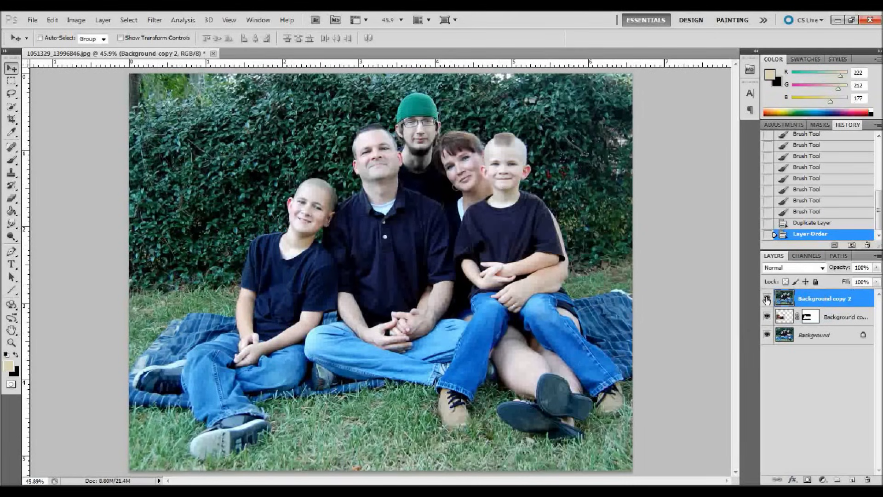
Toggle the visibility of Background copy 2 to compare it with the woman's layer, and add a layer mask to it
click(767, 300)
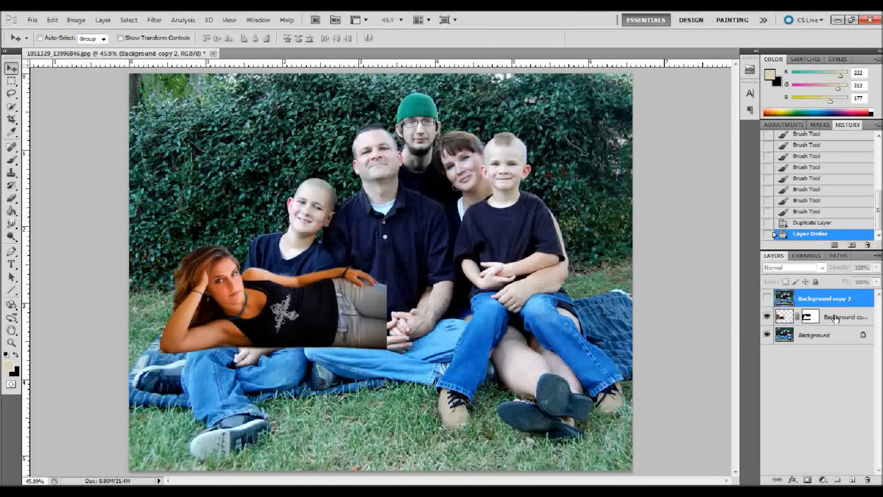
click(767, 299)
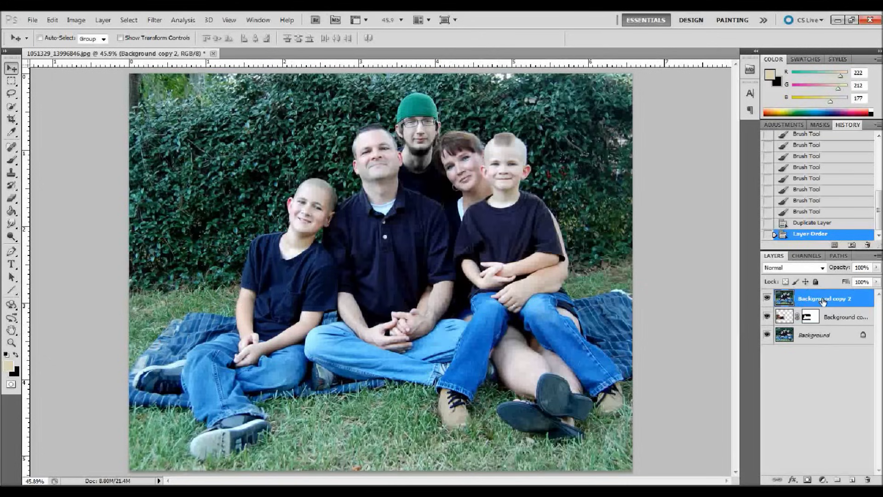
click(807, 480)
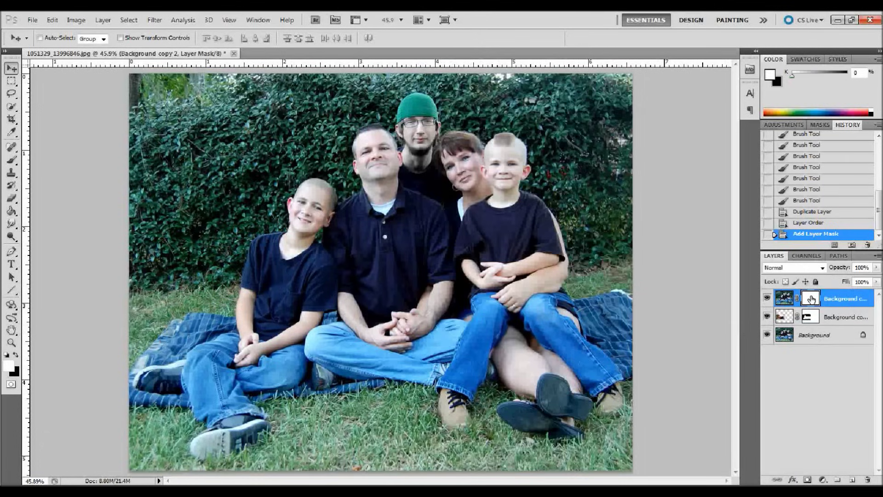
Set the Eraser brush to 70 px with about 51% hardness for working on the mask around the boy
key(z)
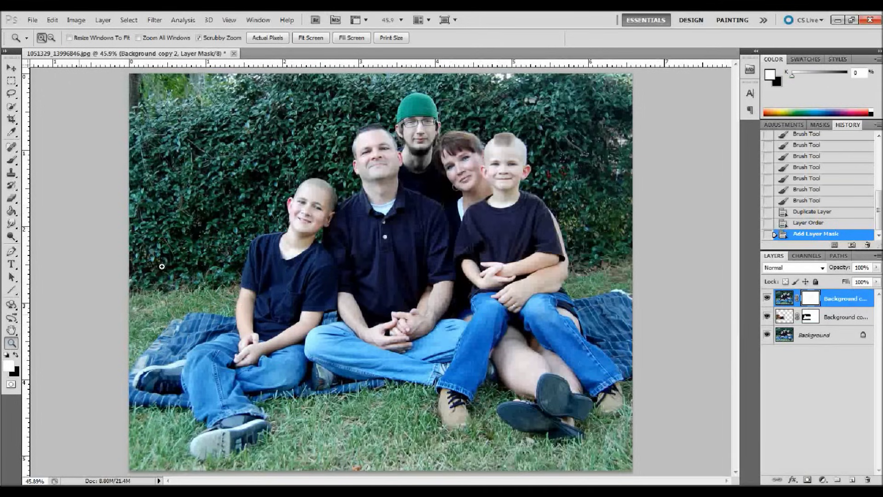
drag(164, 238, 193, 259)
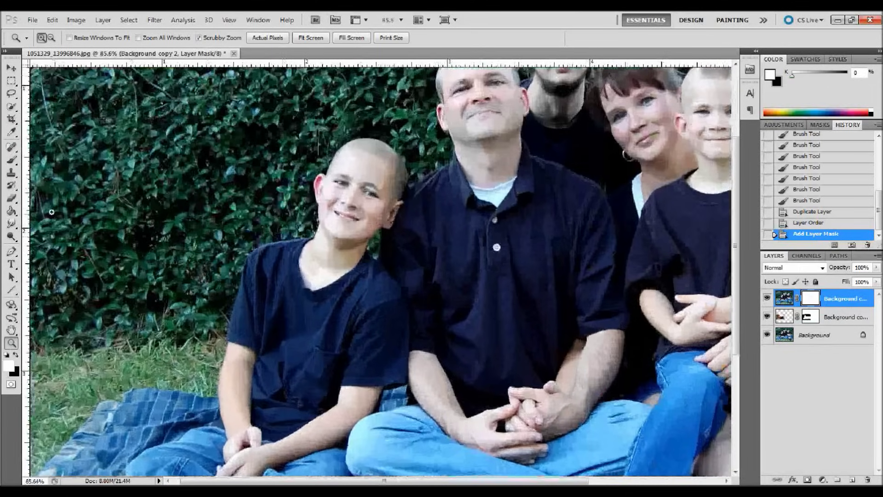
click(12, 198)
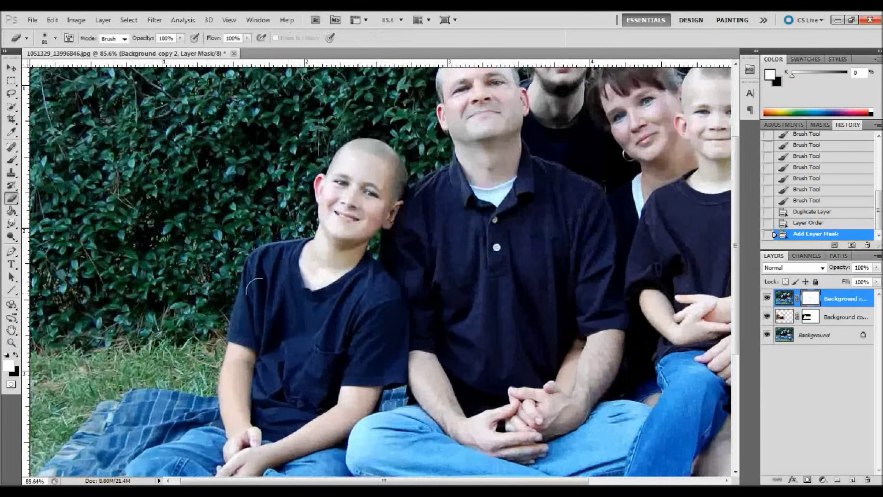
click(44, 39)
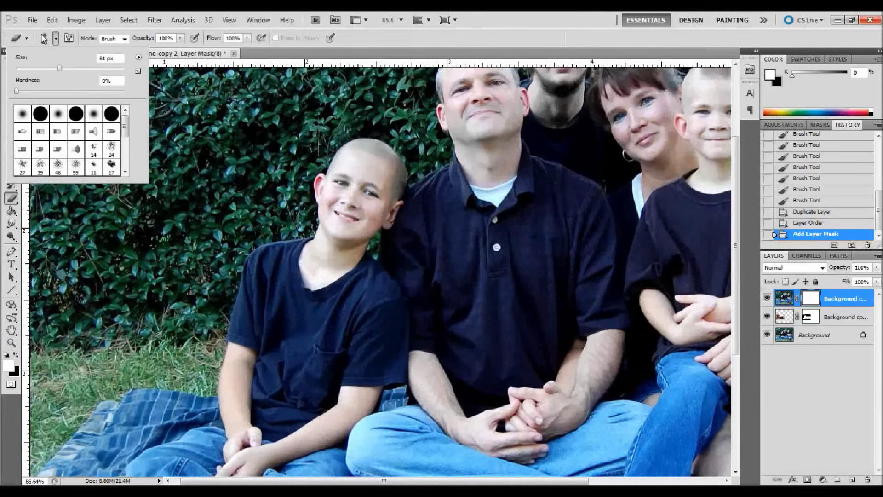
mouse_move(60, 68)
mouse_down()
mouse_move(69, 68)
mouse_move(54, 68)
mouse_up()
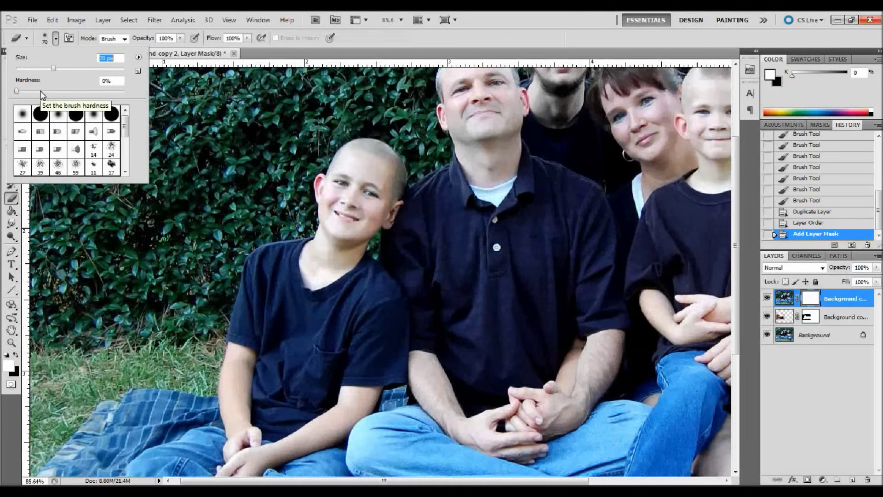
drag(41, 95, 71, 95)
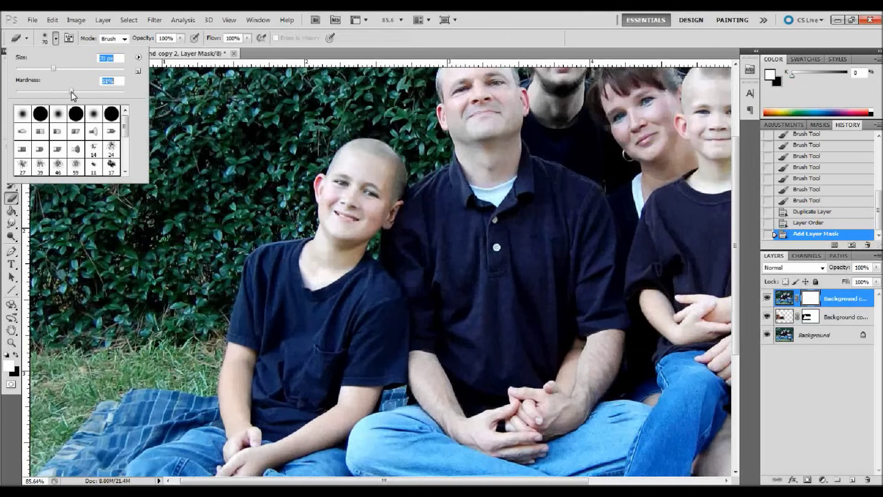
Erase the Background copy 2 mask around the woman and the hedge beside the boy, enlarging the brush up to 300 px, to reveal her
mouse_move(178, 285)
mouse_down()
mouse_move(198, 309)
mouse_move(205, 289)
mouse_move(219, 313)
mouse_move(218, 322)
mouse_move(207, 318)
mouse_move(211, 359)
mouse_move(202, 370)
mouse_move(200, 361)
mouse_move(201, 409)
mouse_move(84, 444)
mouse_move(113, 363)
mouse_move(148, 315)
mouse_move(92, 370)
mouse_move(138, 276)
mouse_move(159, 269)
mouse_move(179, 273)
mouse_move(166, 334)
mouse_move(125, 298)
mouse_move(78, 322)
mouse_move(147, 320)
mouse_move(161, 363)
mouse_move(184, 343)
mouse_move(138, 405)
mouse_move(117, 407)
mouse_move(113, 375)
mouse_move(152, 394)
mouse_move(143, 396)
mouse_move(173, 373)
mouse_up()
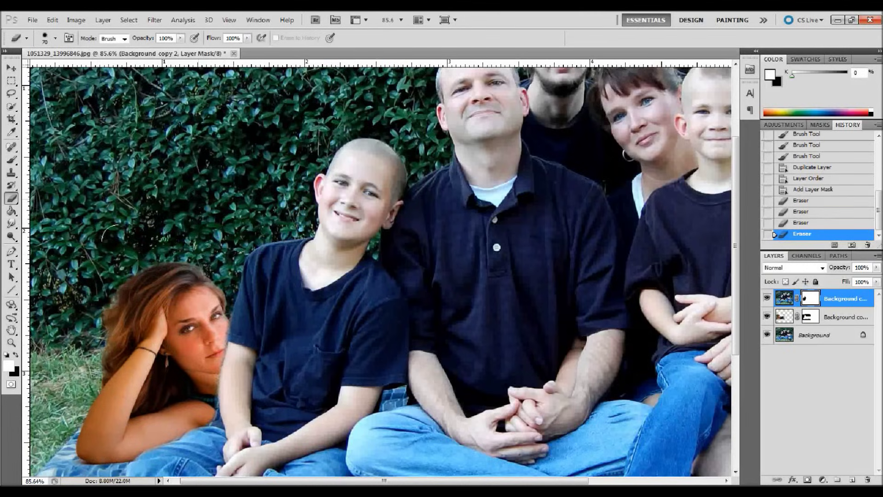
drag(68, 173, 76, 174)
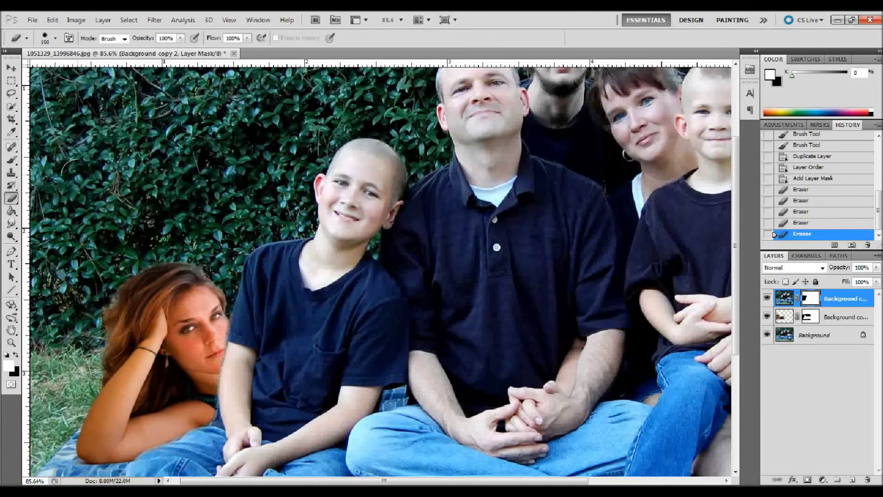
key(bracketright)
mouse_move(79, 159)
mouse_down()
mouse_move(128, 118)
mouse_move(122, 94)
mouse_move(8, 77)
mouse_up()
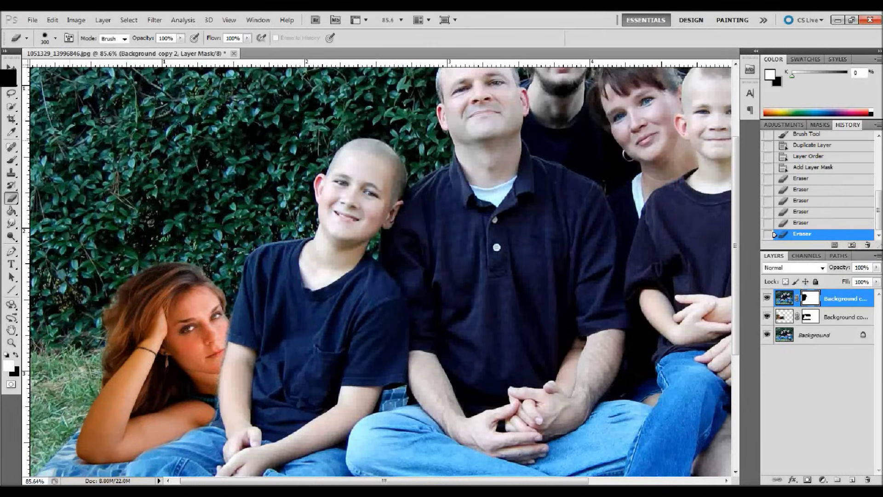
Set the Eraser brush to 30 px with 89% hardness for close-up mask work where the boy overlaps the woman
key(z)
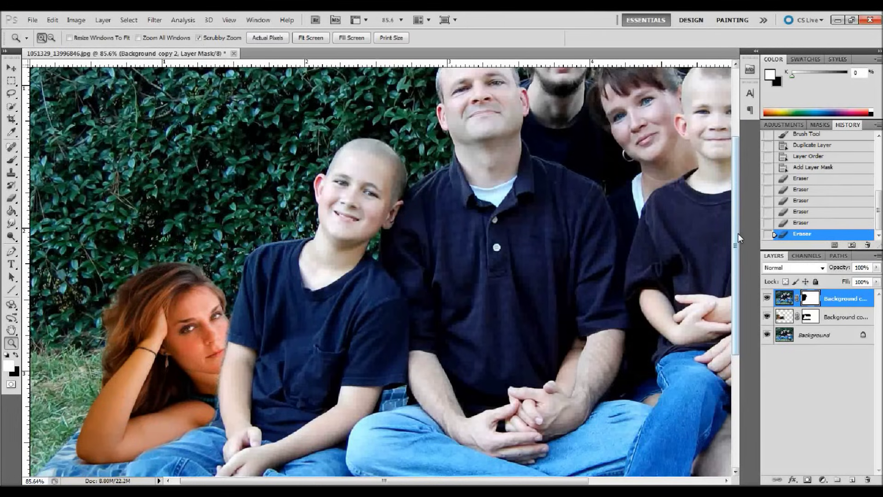
drag(738, 234, 737, 301)
drag(198, 190, 267, 184)
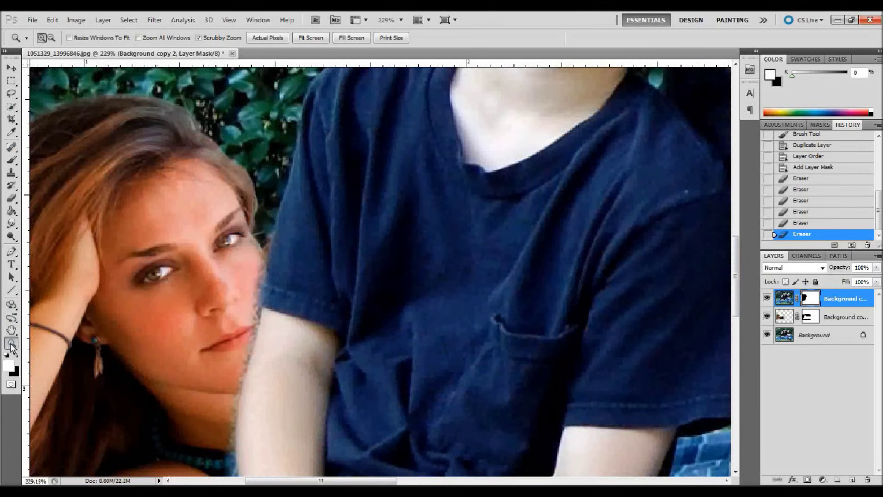
click(11, 198)
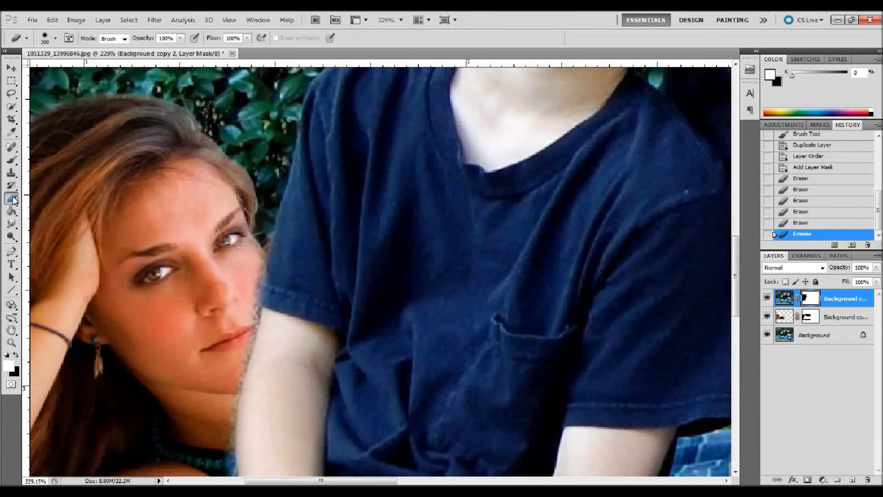
click(55, 38)
drag(102, 91, 112, 91)
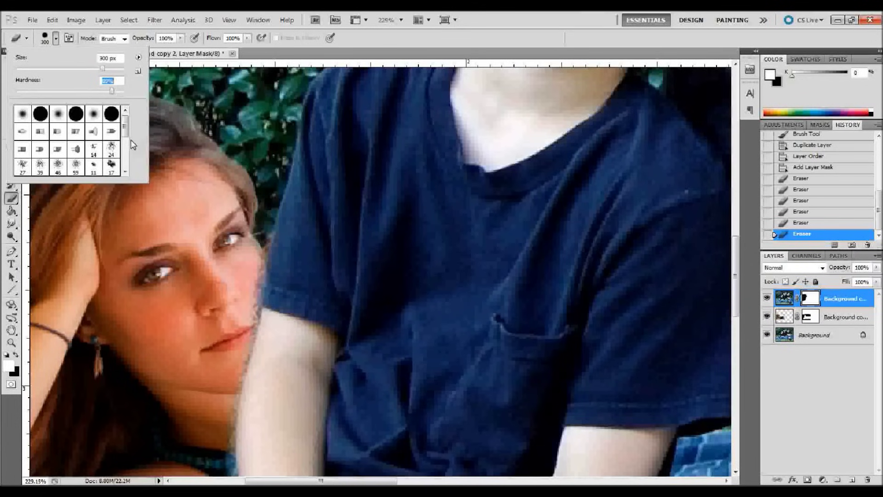
click(32, 70)
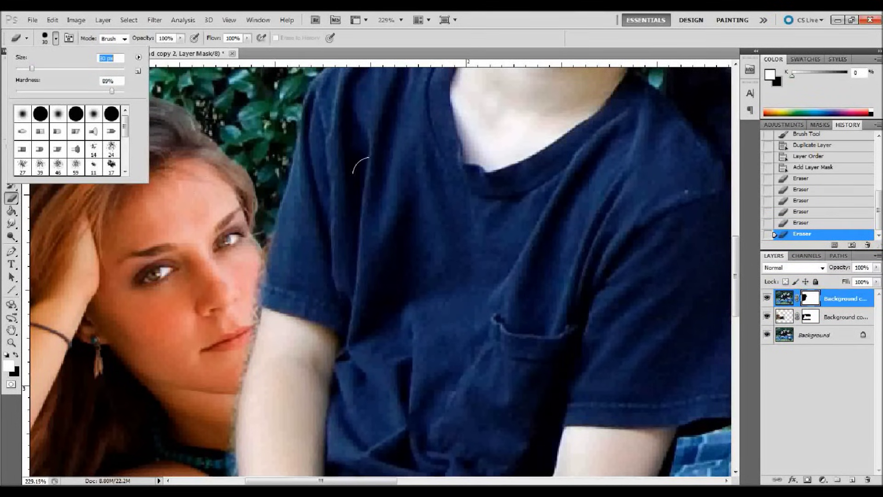
Erase the Background copy 2 mask along the boy's sleeve and arm to clean the edge against the woman's face and shoulder
click(813, 301)
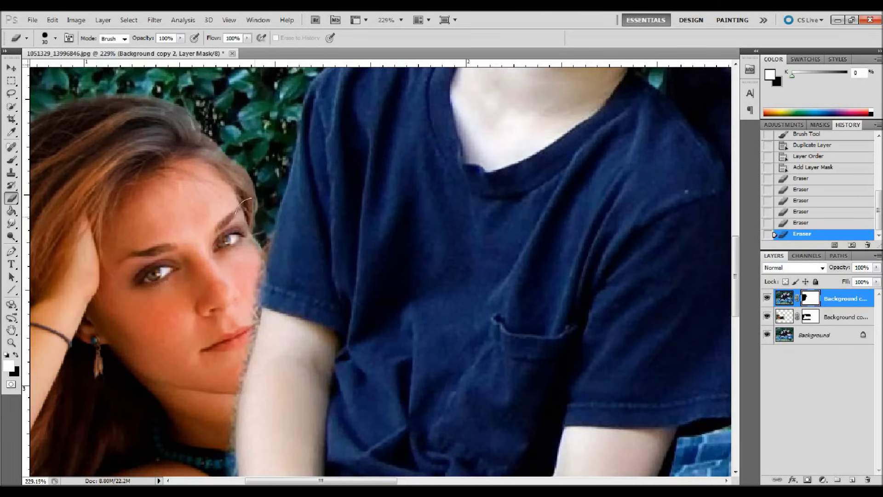
click(247, 205)
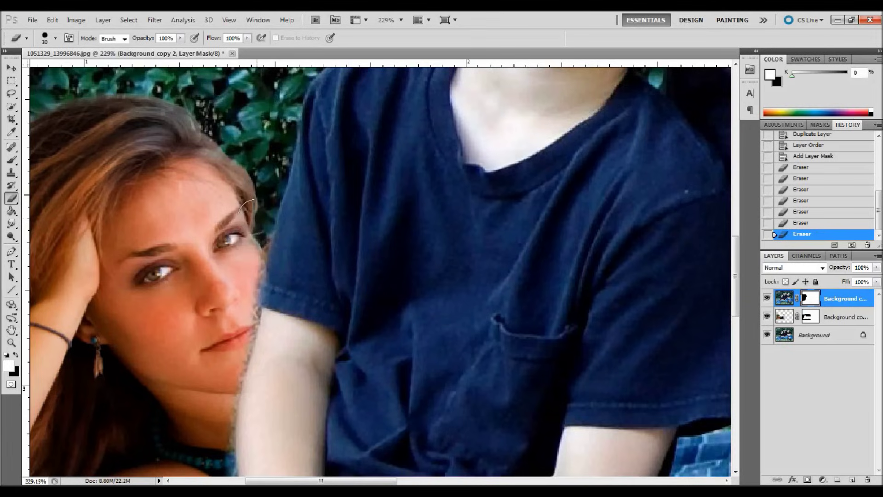
drag(247, 208, 244, 224)
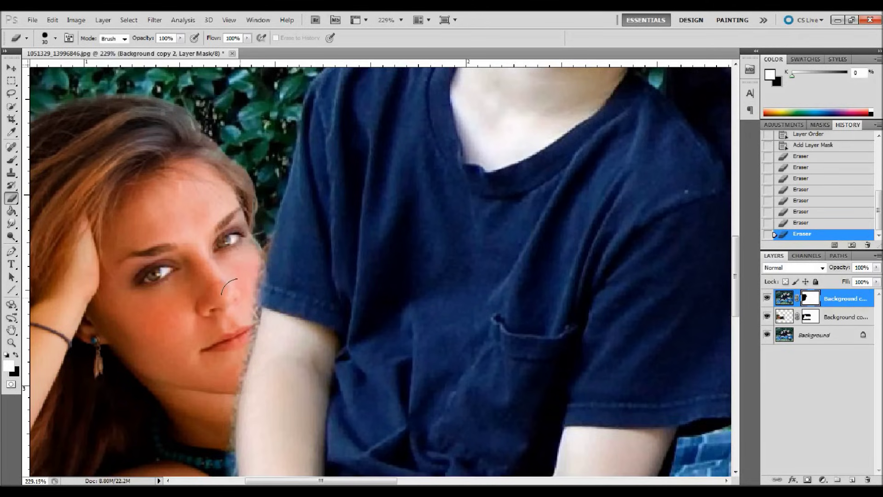
drag(260, 256, 256, 306)
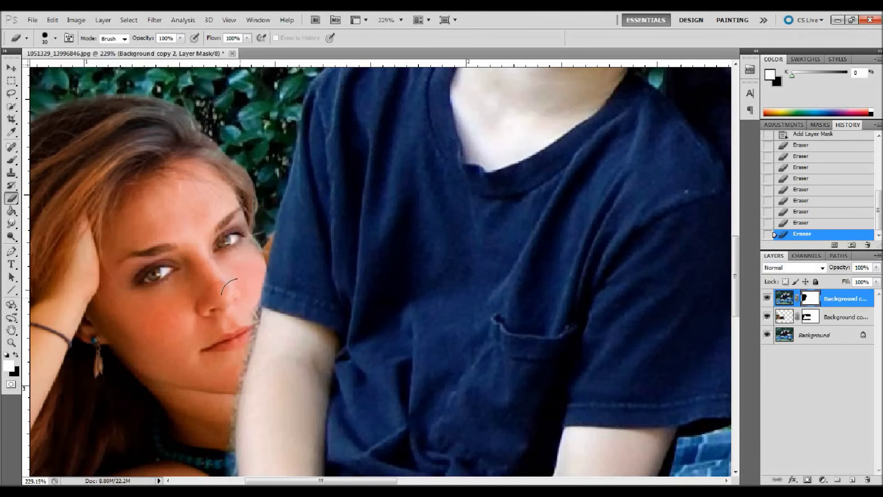
drag(240, 310, 242, 319)
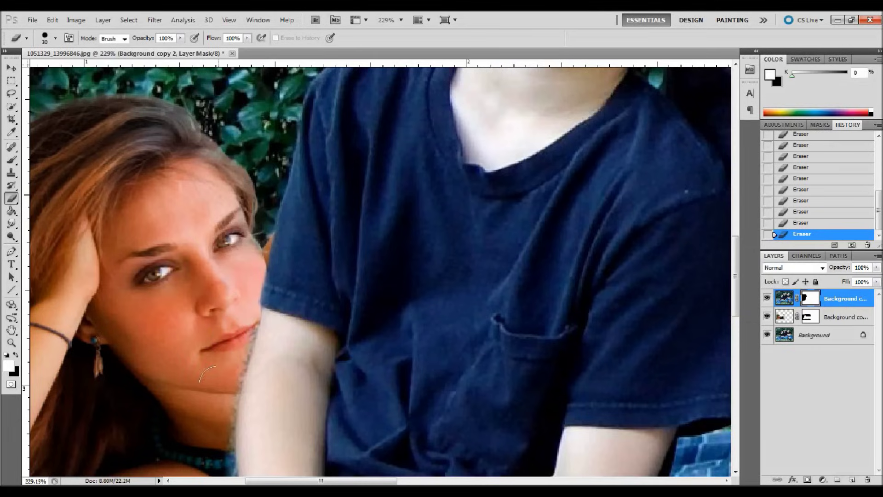
drag(253, 328, 244, 375)
drag(736, 258, 739, 289)
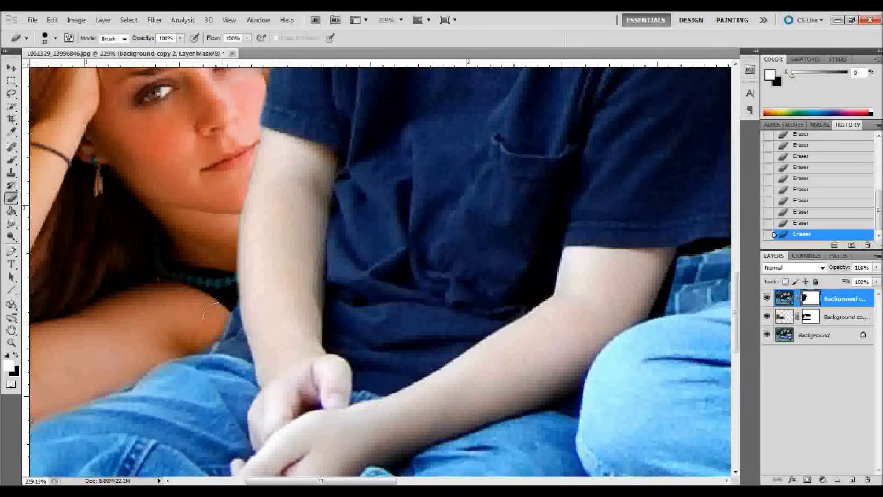
click(225, 322)
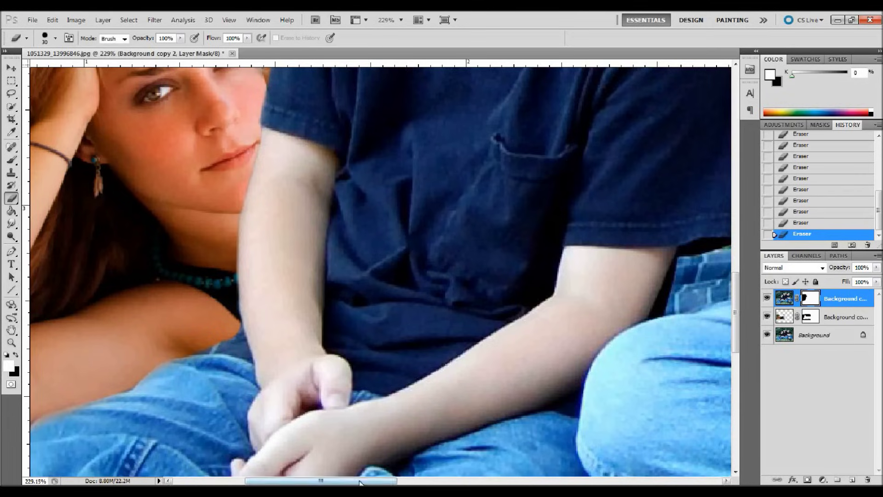
Paint white at 25% opacity on the Background copy 2 mask to restore the edge of the boy's jeans beside the woman's forearm
drag(366, 480, 319, 481)
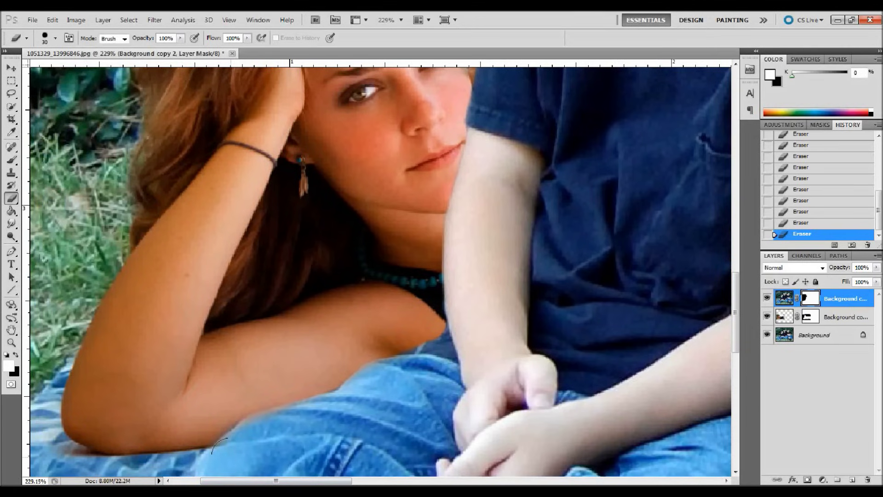
key(b)
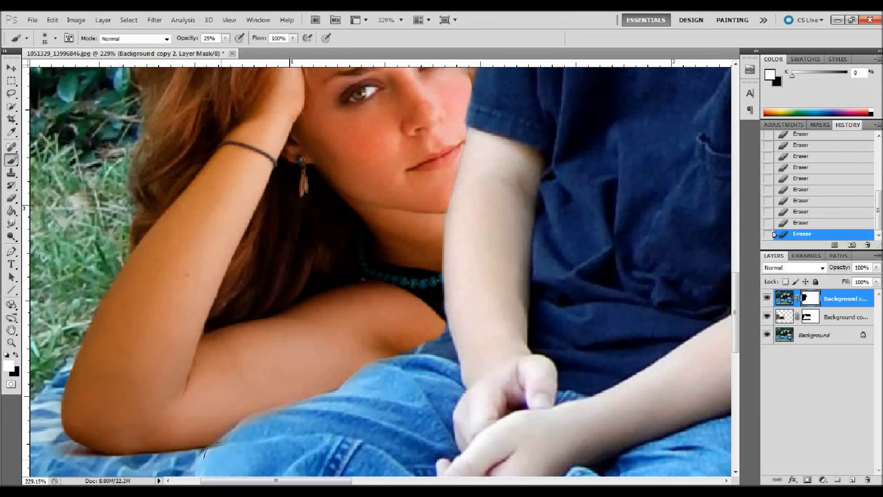
click(211, 447)
click(215, 443)
click(221, 440)
click(225, 436)
click(230, 432)
click(234, 428)
click(239, 426)
click(244, 424)
click(251, 421)
click(263, 418)
click(285, 413)
click(210, 451)
click(236, 448)
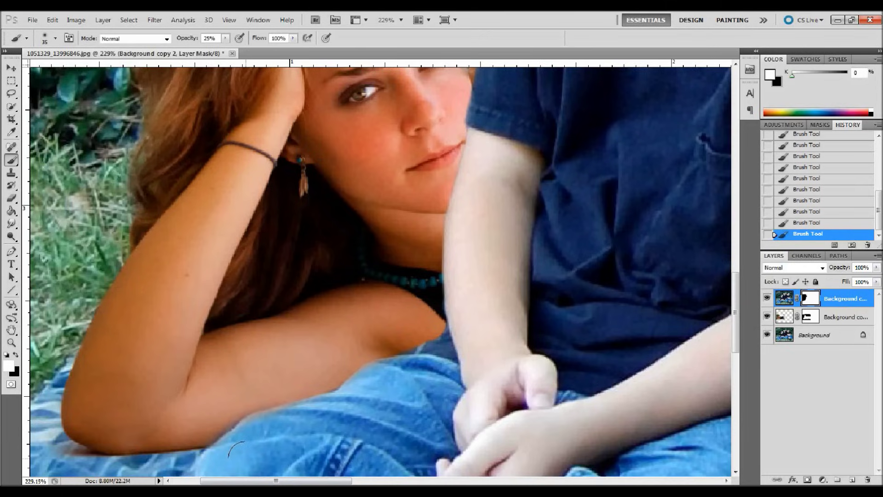
Rename the woman's layer to "girl" and move her slightly away from the boy toward the photo's left edge
key(ctrl+minus)
key(ctrl+minus)
key(ctrl+minus)
key(ctrl+minus)
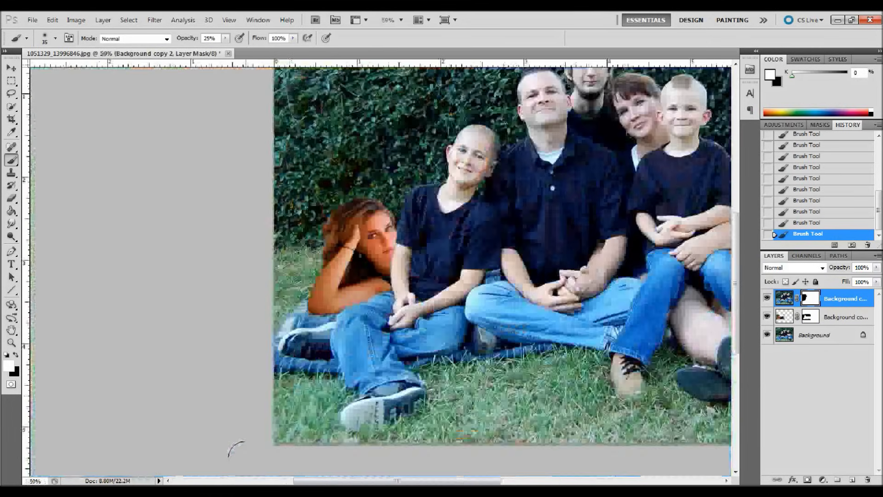
key(ctrl+minus)
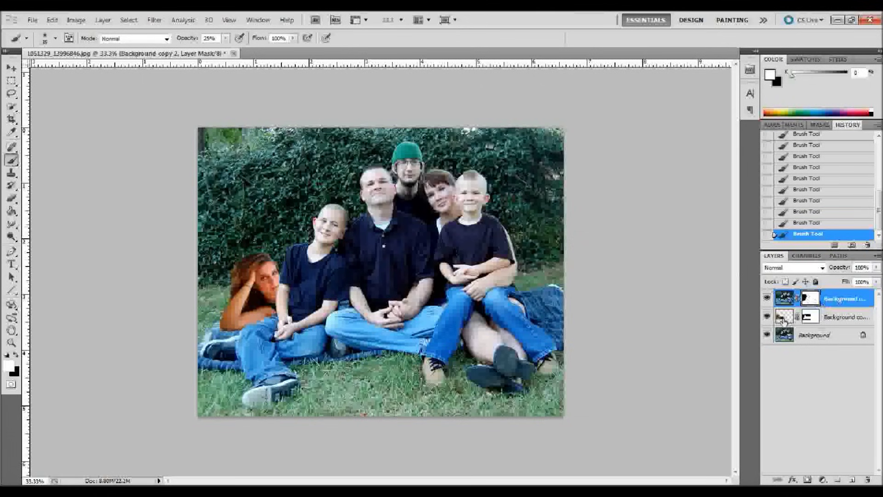
click(854, 318)
double_click(852, 319)
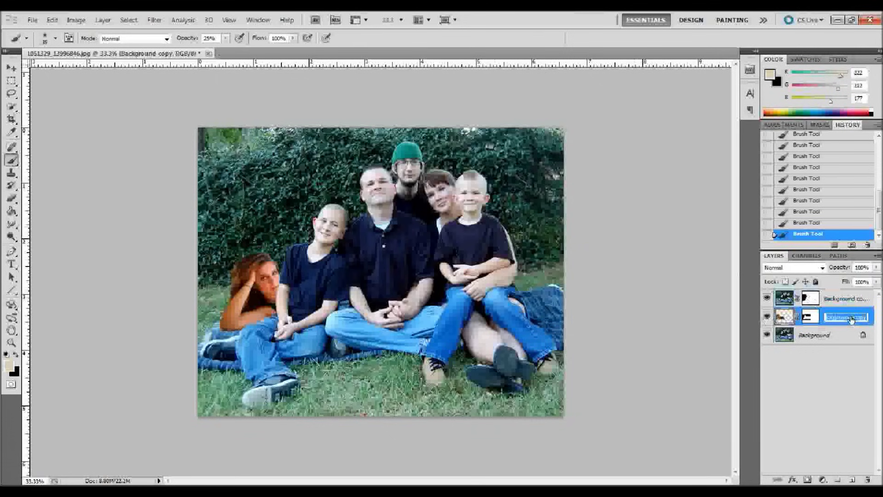
text(girl)
key(Return)
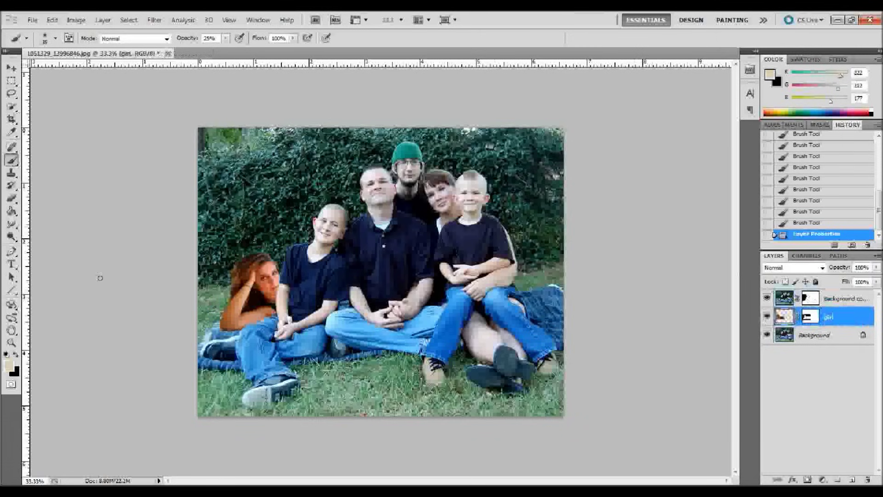
key(v)
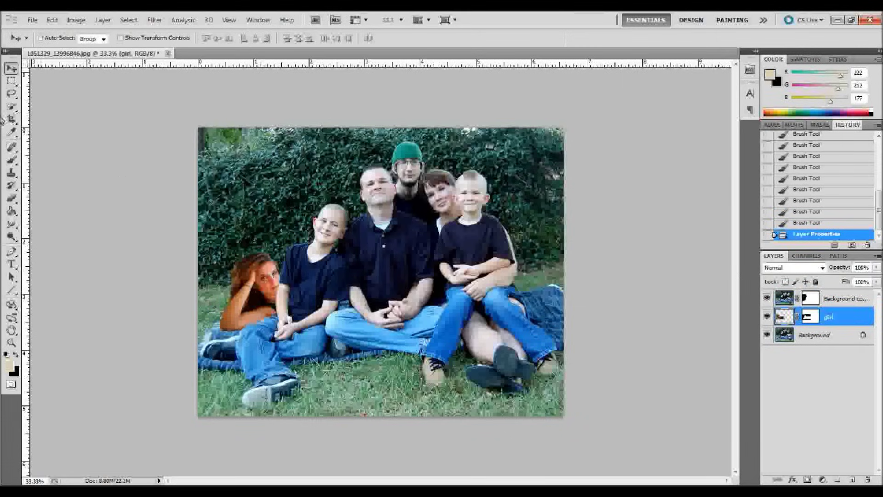
drag(260, 284, 240, 286)
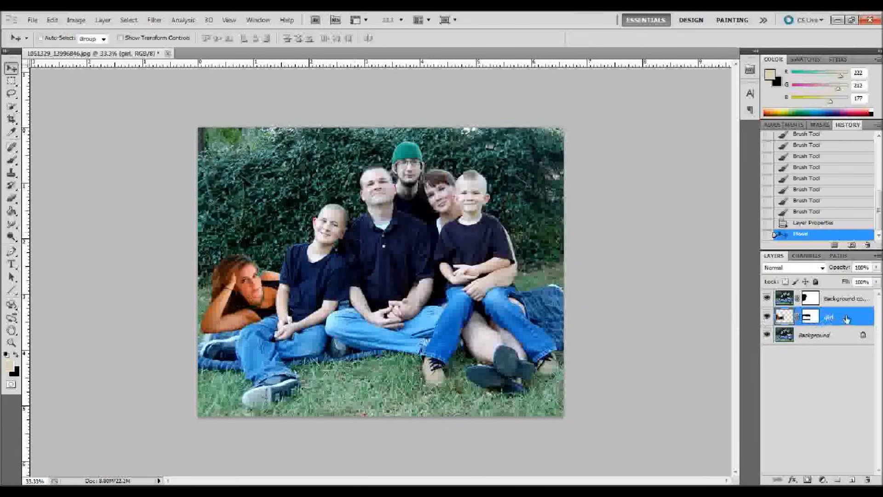
Add a Hue/Saturation adjustment layer above the girl layer with Saturation -37 and Lightness 0
click(822, 480)
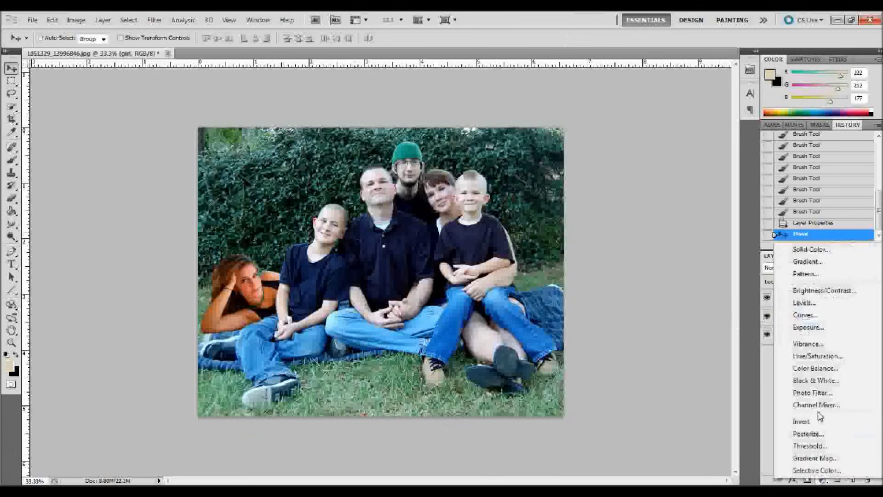
click(818, 357)
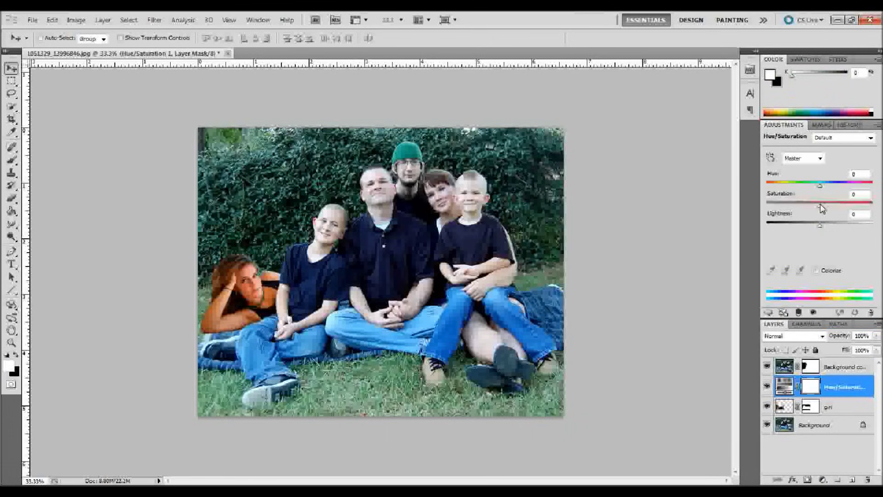
drag(821, 205, 813, 205)
drag(802, 207, 823, 226)
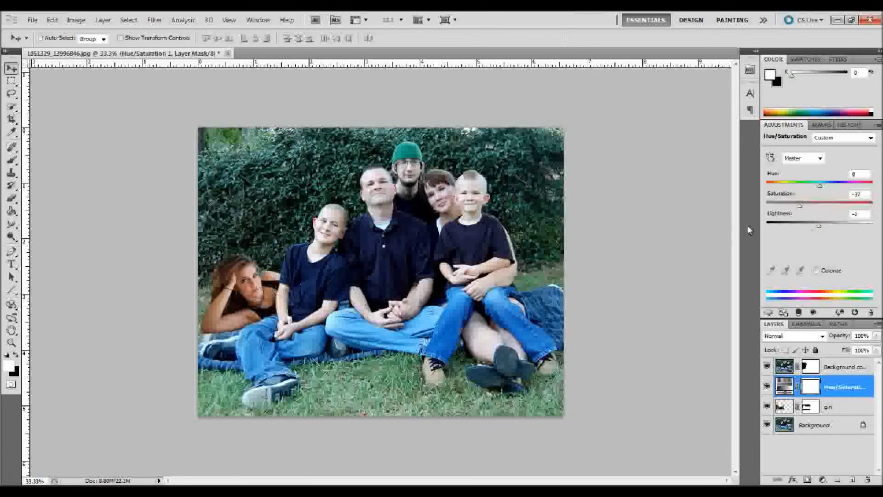
click(858, 214)
text(0)
Rename the Background copy 2 layer to "family"
click(853, 368)
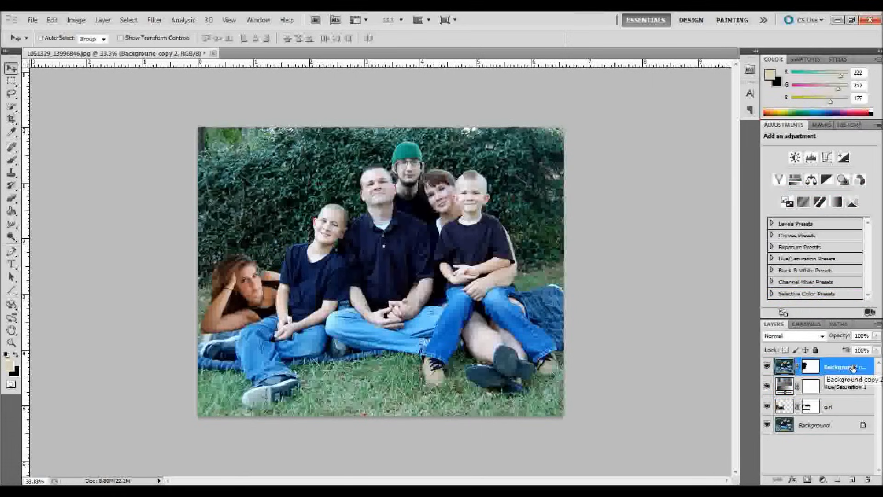
double_click(851, 368)
key(BackSpace)
key(Return)
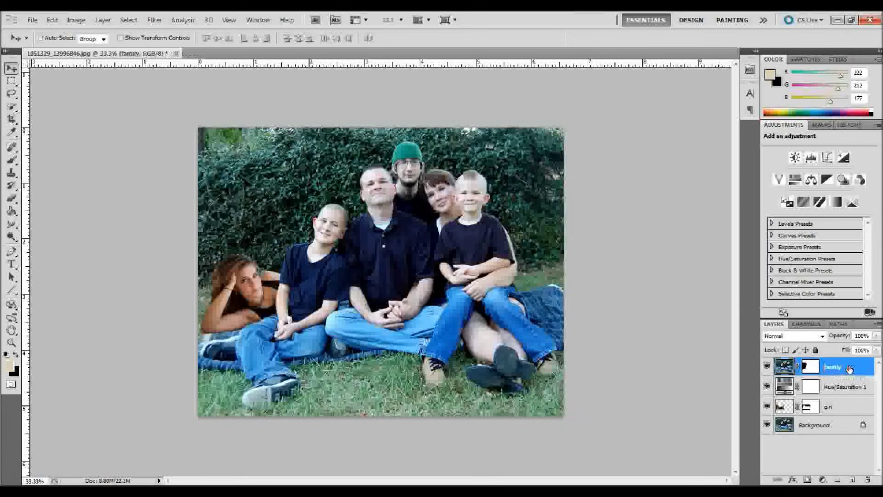
Add a Photo Filter adjustment layer above the family layer using Warming Filter (85) at 60% density
click(822, 479)
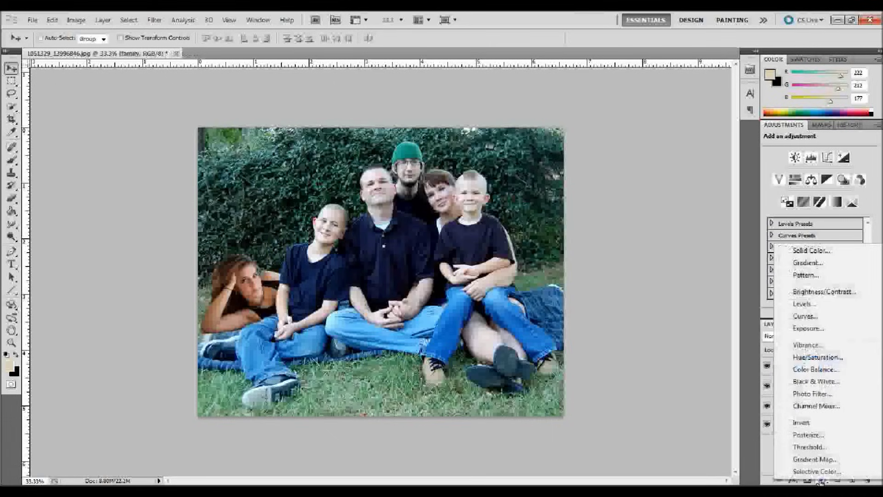
click(813, 394)
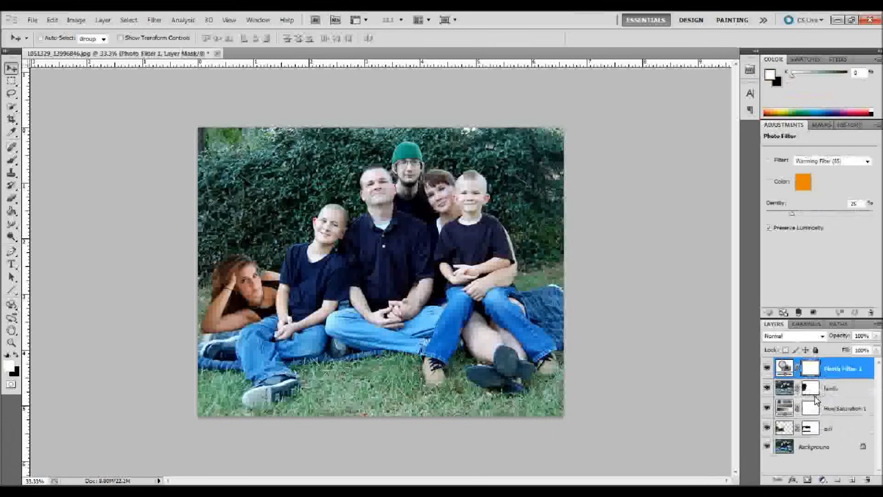
click(822, 480)
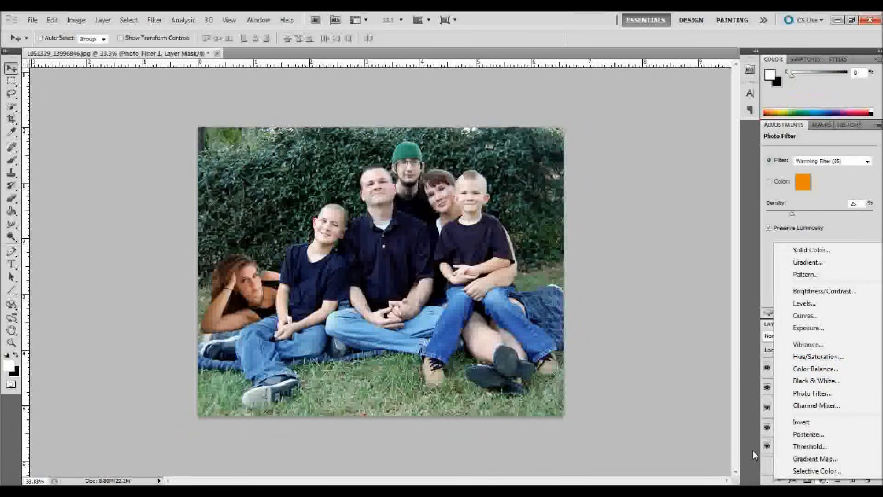
click(721, 439)
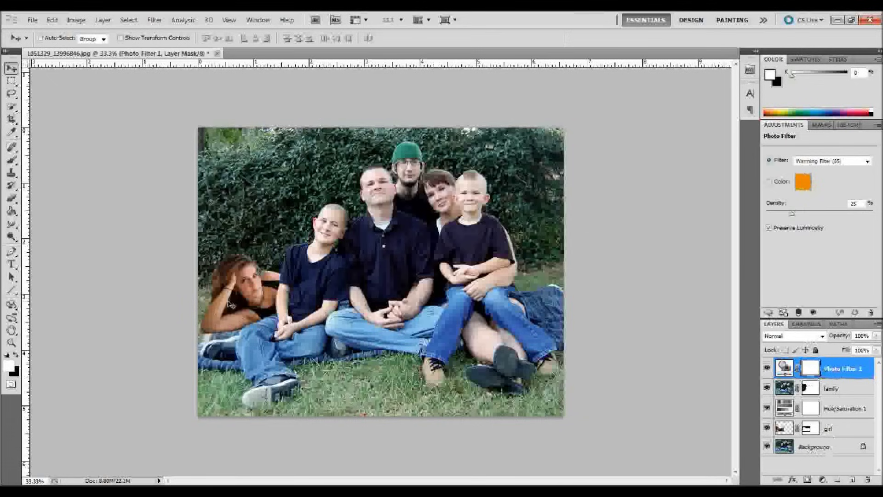
drag(788, 214, 831, 217)
Enlarge the Eraser brush and erase the Photo Filter mask over the woman to remove the warming effect from her
click(12, 198)
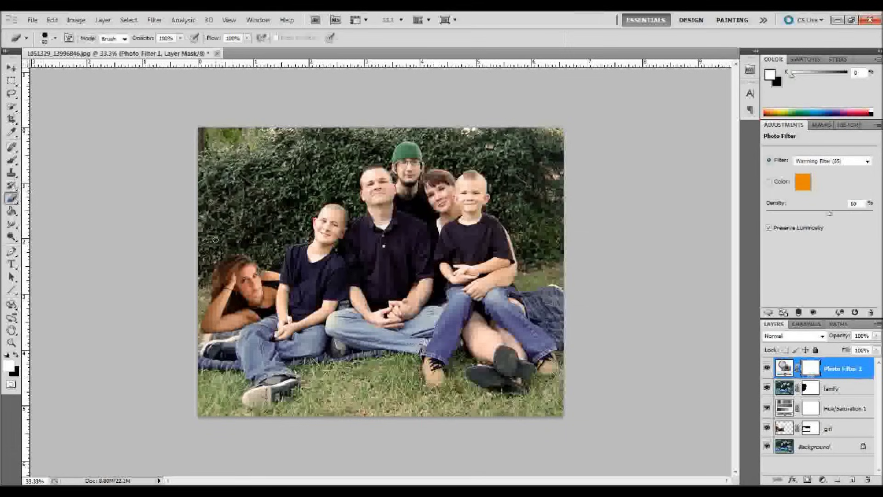
key(bracketright)
key(bracketright)
key(bracketright)
key(bracketright)
key(bracketright)
key(bracketright)
click(237, 274)
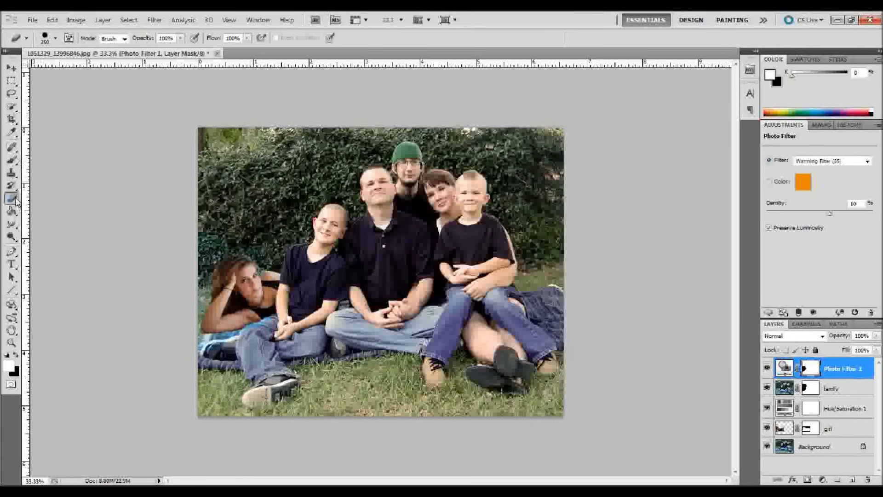
Soften and enlarge the Eraser brush, and erase the Photo Filter mask over the hedge above the woman and boy
click(44, 37)
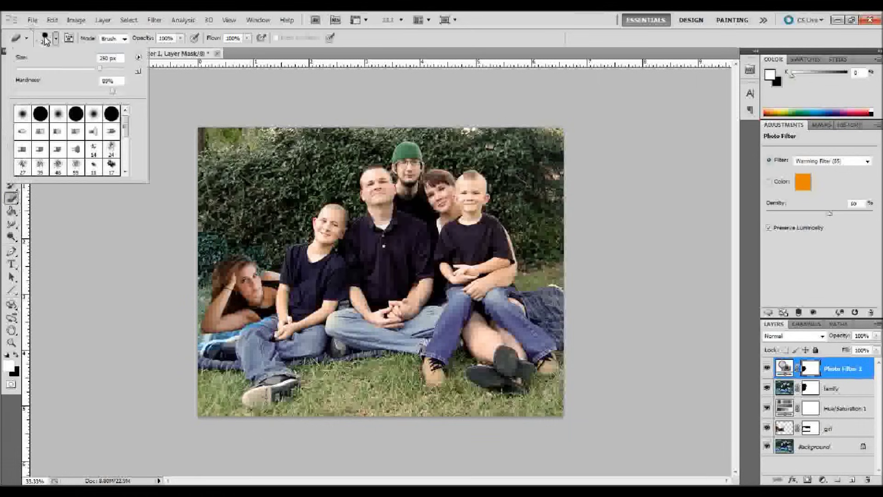
click(59, 92)
click(188, 137)
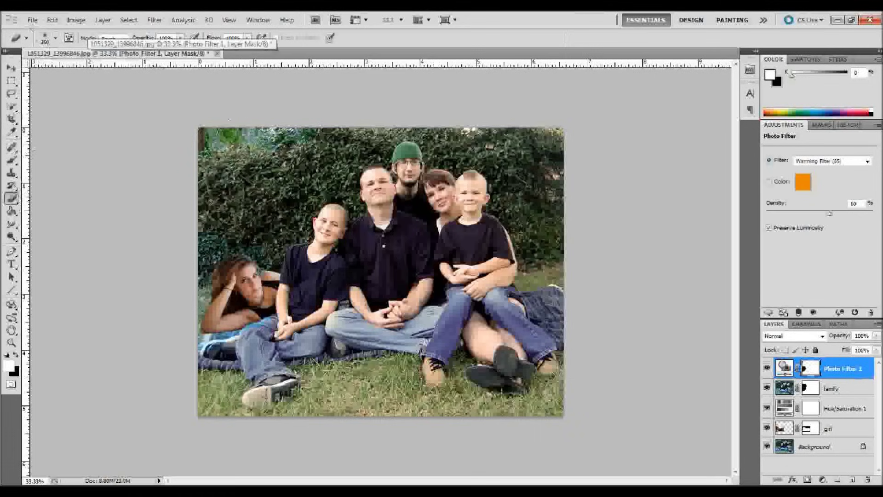
mouse_move(207, 186)
mouse_down()
mouse_move(204, 202)
mouse_move(222, 200)
mouse_move(223, 212)
mouse_move(246, 226)
mouse_up()
mouse_move(260, 174)
mouse_down()
mouse_move(293, 131)
mouse_move(286, 138)
mouse_up()
key(bracketright)
drag(276, 129, 250, 161)
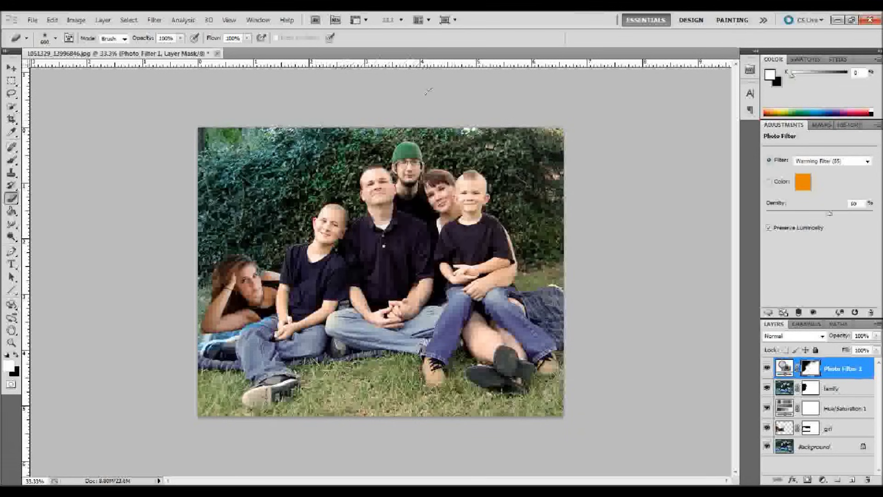
Erase the Photo Filter mask over the remaining hedge and the grass, and set the warming filter's density to 70%
mouse_move(497, 111)
mouse_down()
mouse_move(516, 141)
mouse_move(508, 163)
mouse_move(529, 189)
mouse_move(538, 255)
mouse_up()
mouse_move(444, 385)
mouse_down()
mouse_move(430, 369)
mouse_move(377, 396)
mouse_move(304, 400)
mouse_move(287, 384)
mouse_up()
drag(830, 213, 833, 215)
click(822, 481)
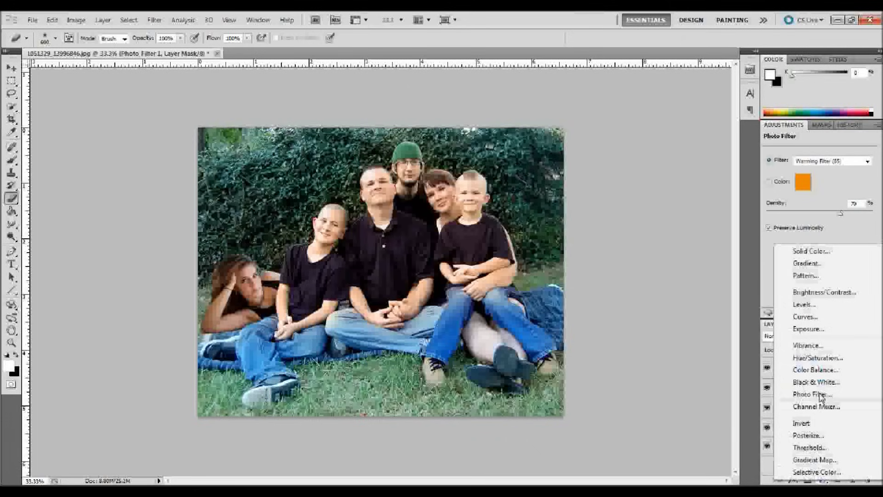
click(823, 294)
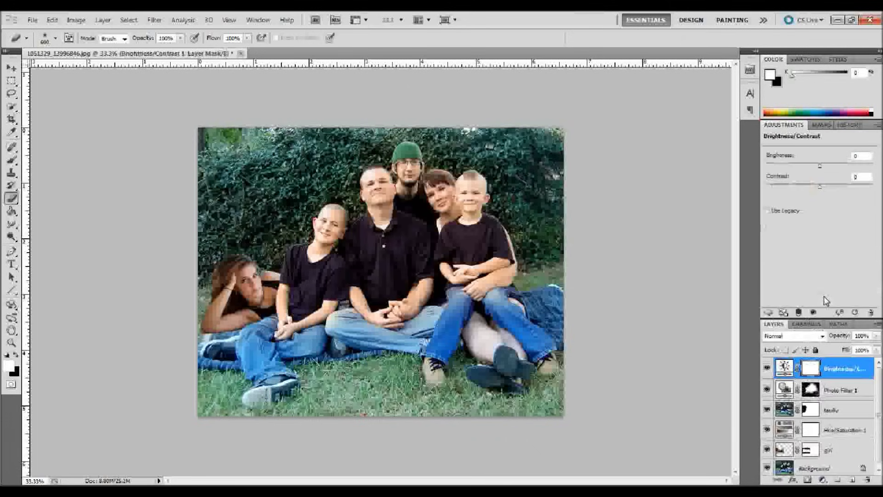
drag(821, 186, 802, 186)
click(871, 312)
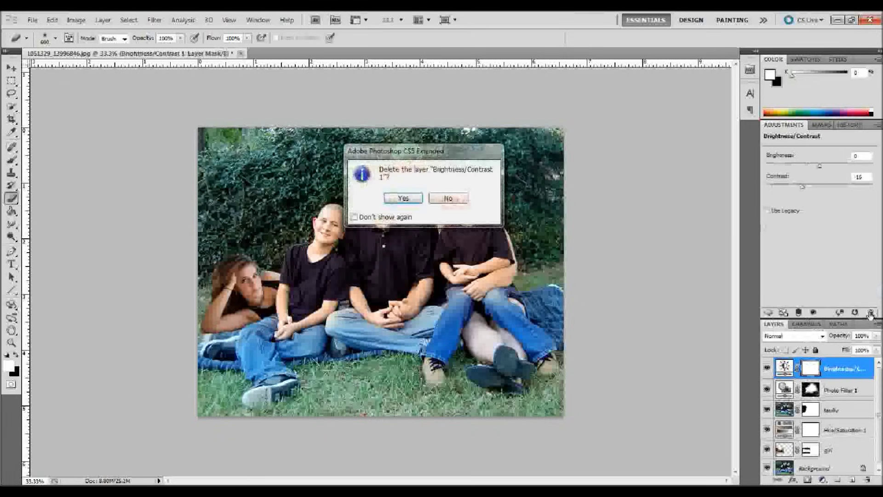
click(410, 199)
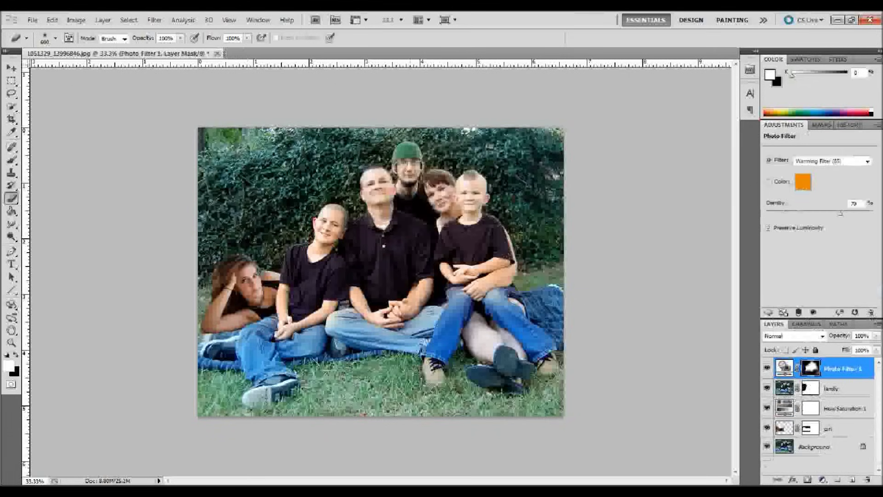
Add a Curves adjustment layer above the Photo Filter with midtone and highlight points, and lower the shadow point to about input 59, output 50
click(822, 480)
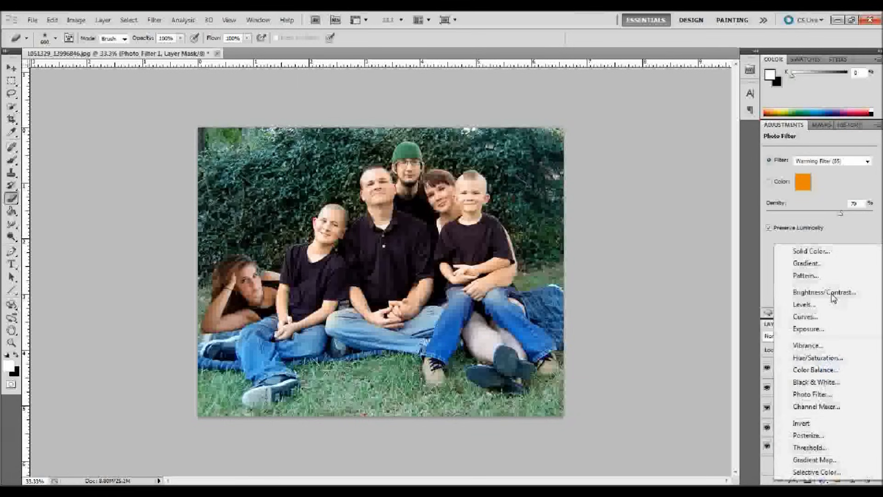
click(828, 317)
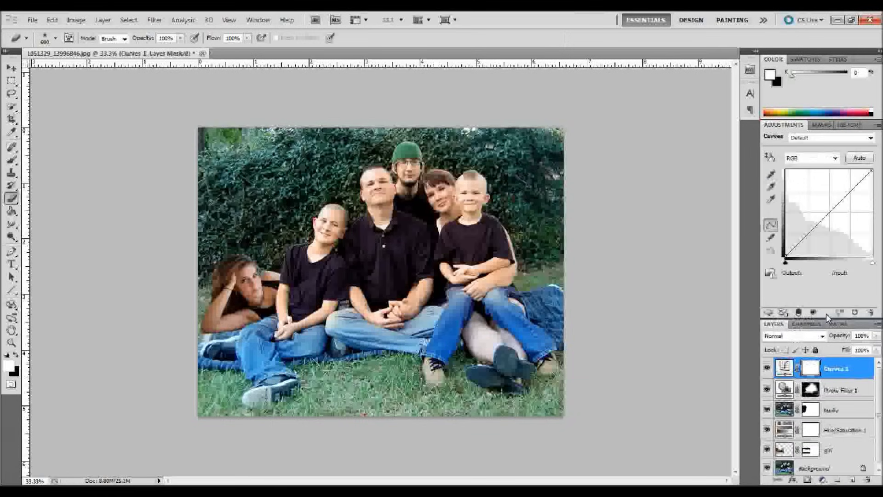
click(828, 212)
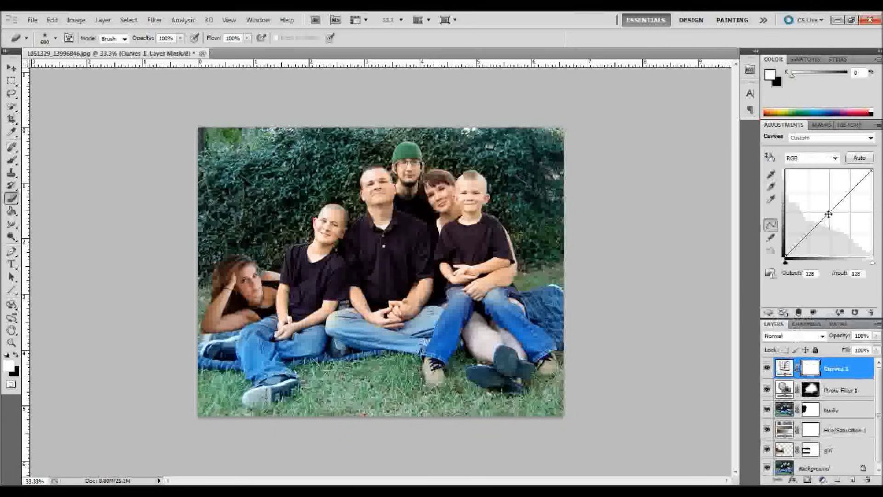
click(849, 191)
click(806, 236)
drag(806, 236, 807, 240)
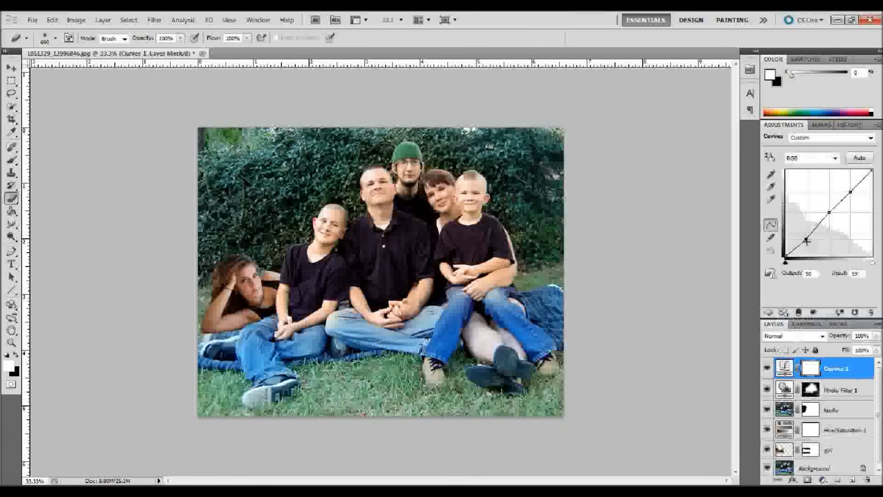
Raise the curve's highlight point to input 191, output 197, and erase the Curves mask over the woman
drag(851, 192, 848, 185)
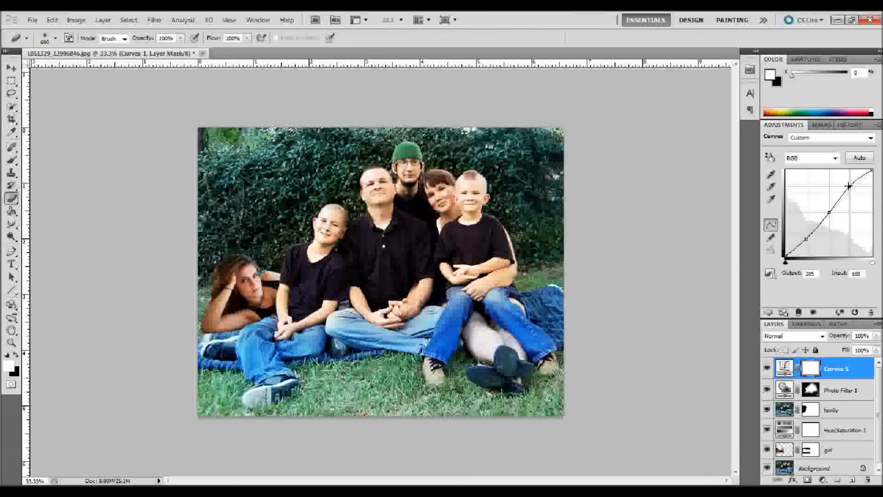
drag(849, 186, 850, 189)
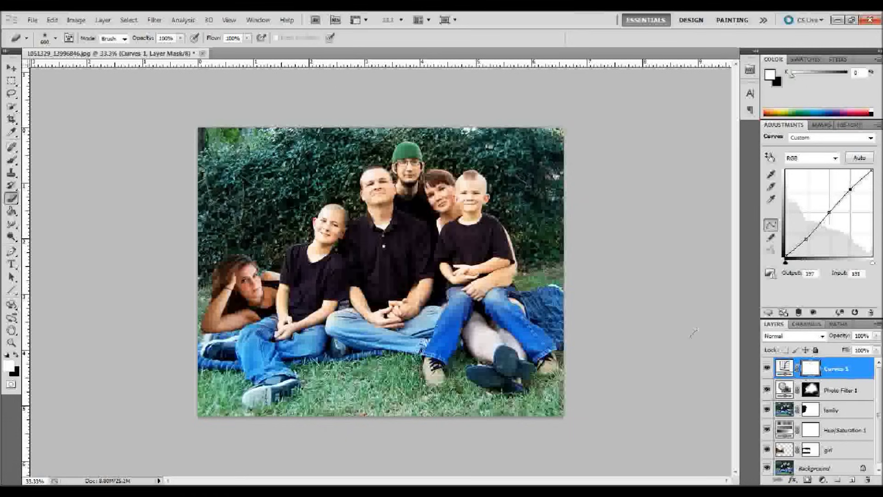
click(243, 262)
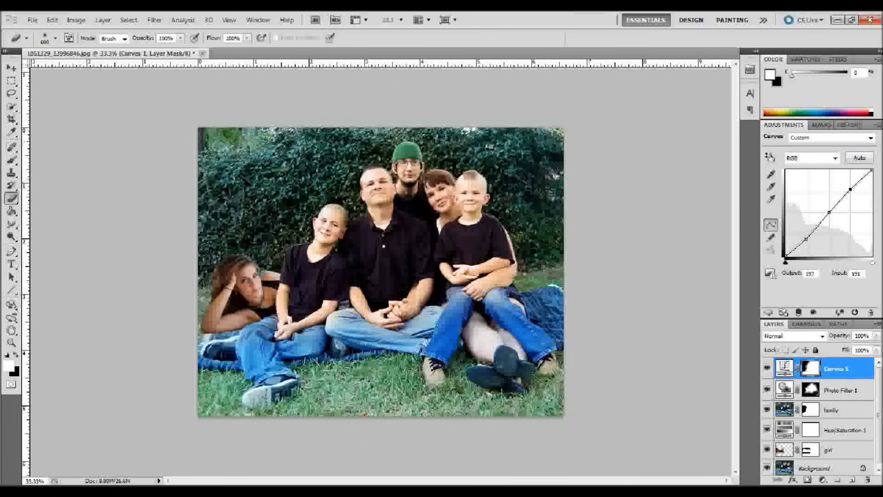
click(11, 69)
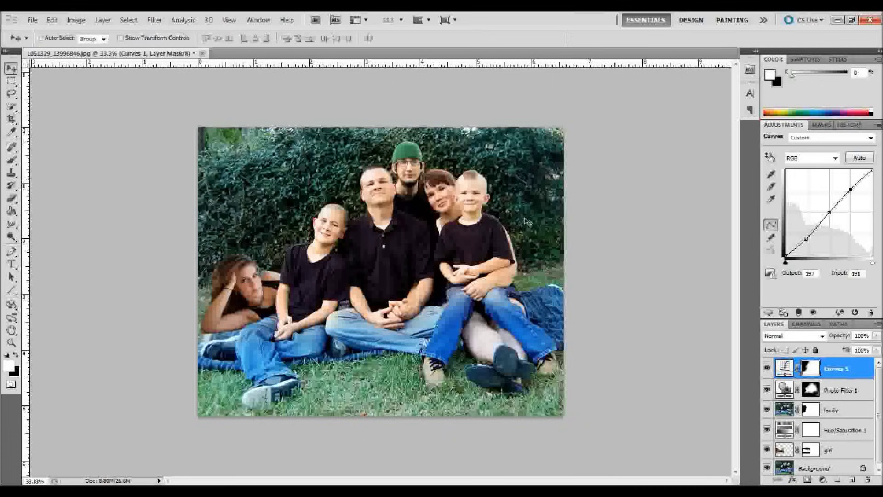
Lighten the woman's skin on the girl layer using the Dodge tool on Midtones at 50% exposure with an enlarged brush
click(850, 411)
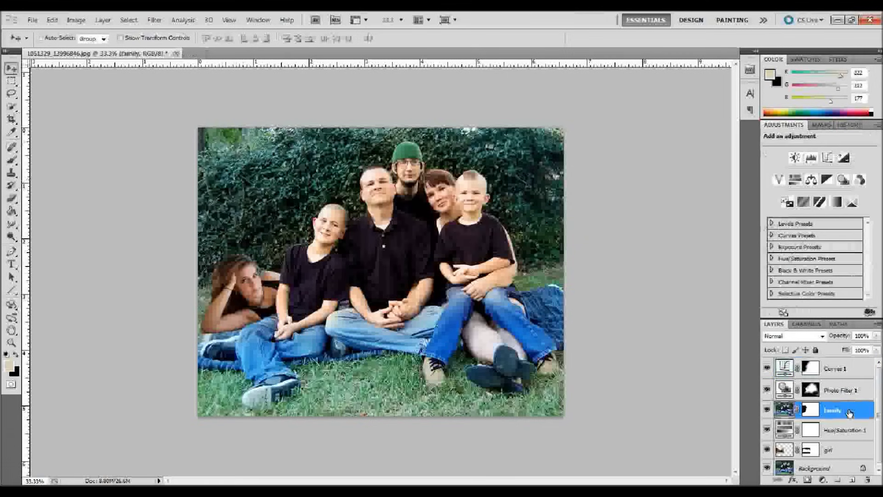
scroll(828, 442, down, 1)
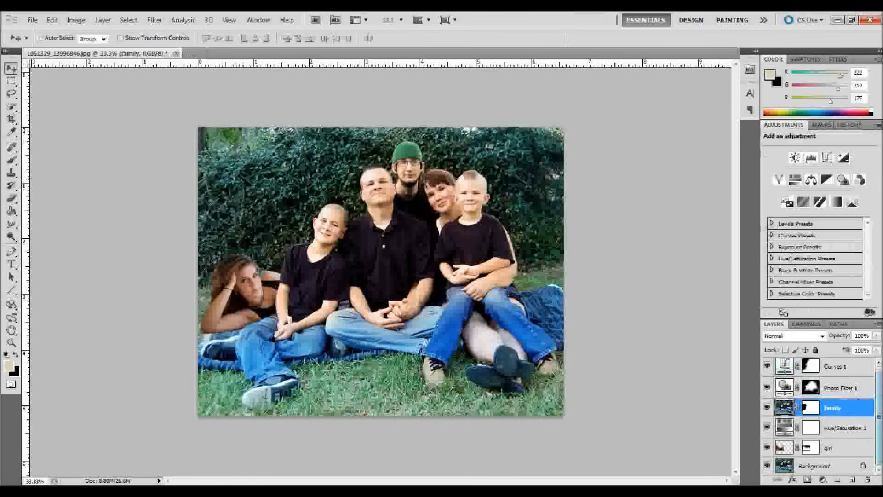
click(836, 451)
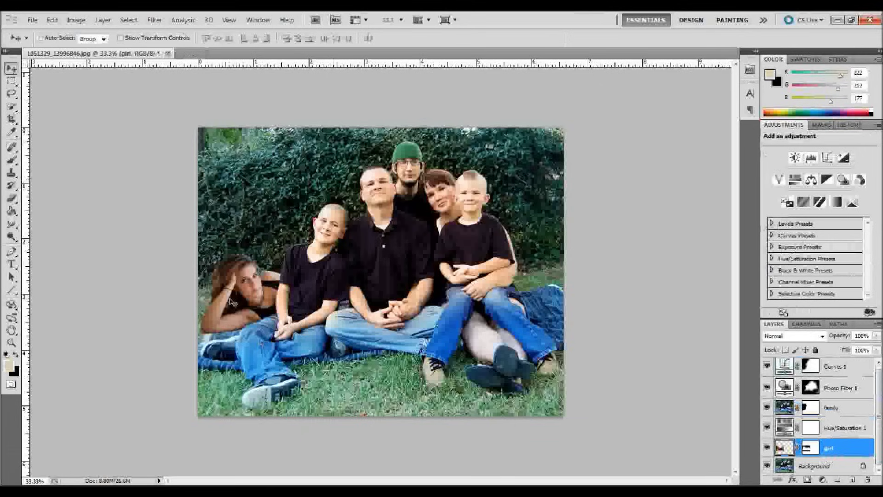
click(11, 236)
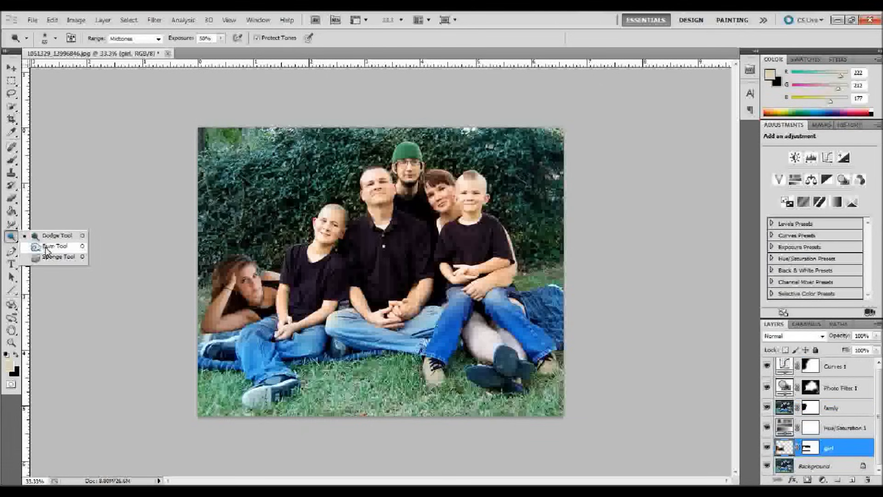
click(64, 237)
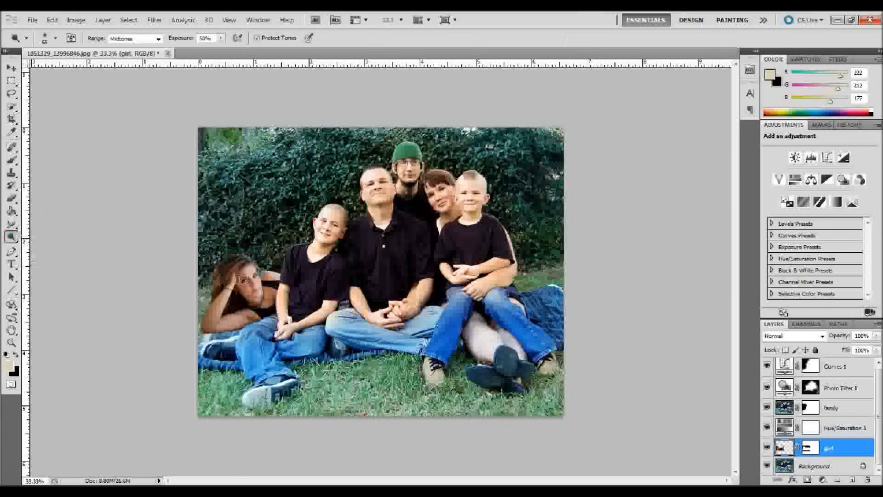
mouse_move(242, 277)
mouse_down()
mouse_move(237, 290)
mouse_move(240, 275)
mouse_move(246, 293)
mouse_move(245, 272)
mouse_move(242, 290)
mouse_move(236, 296)
mouse_move(226, 288)
mouse_move(206, 329)
mouse_move(255, 317)
mouse_move(222, 318)
mouse_move(219, 281)
mouse_move(219, 317)
mouse_move(194, 321)
mouse_move(242, 314)
mouse_move(224, 279)
mouse_up()
key(bracketright)
key(bracketright)
key(bracketright)
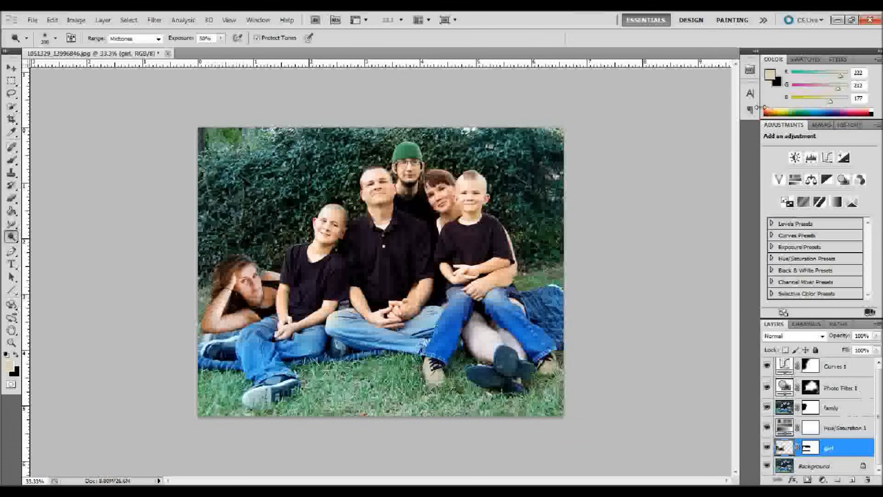
Show the document history and step back to the earliest recorded Dodge Tool state
click(264, 20)
click(271, 190)
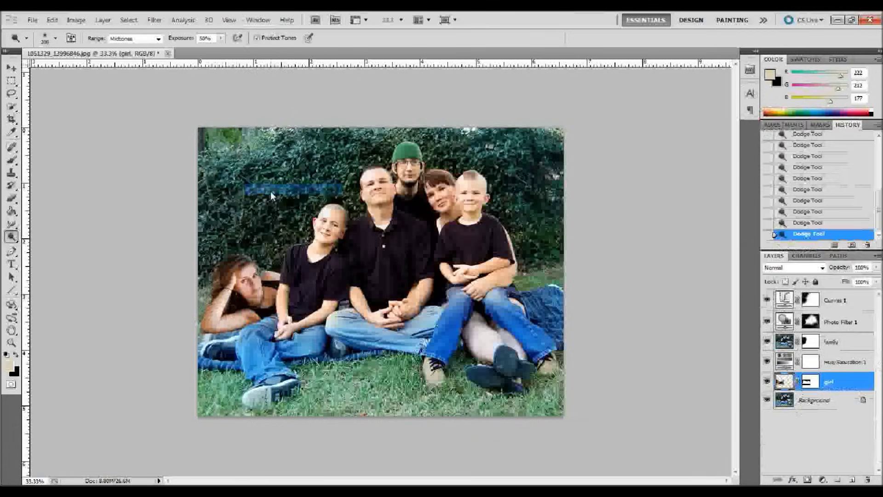
scroll(880, 202, up, 3)
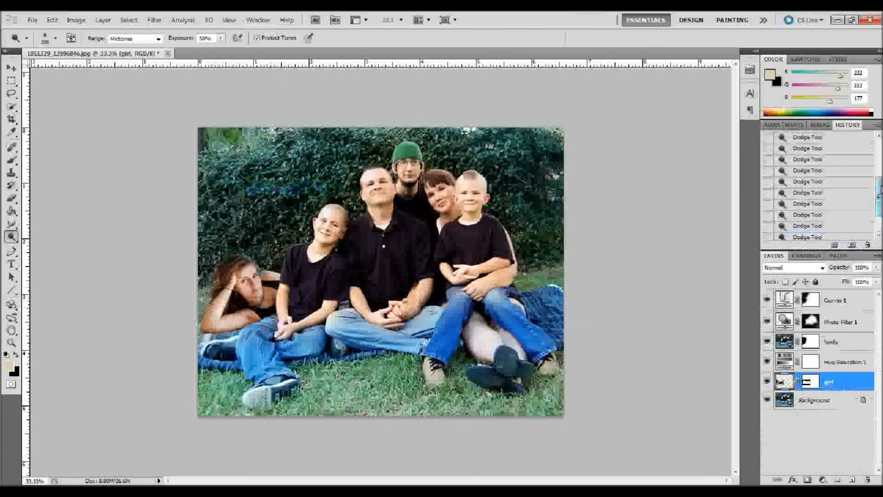
scroll(808, 171, up, 1)
click(808, 171)
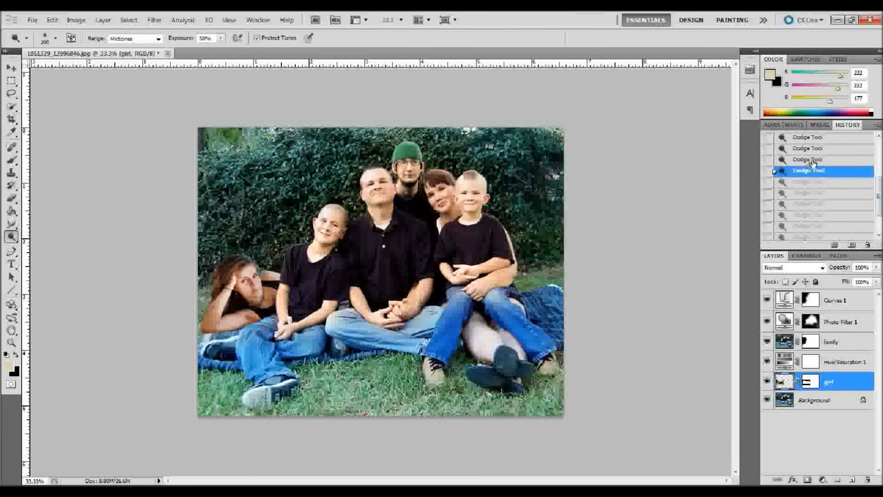
click(814, 152)
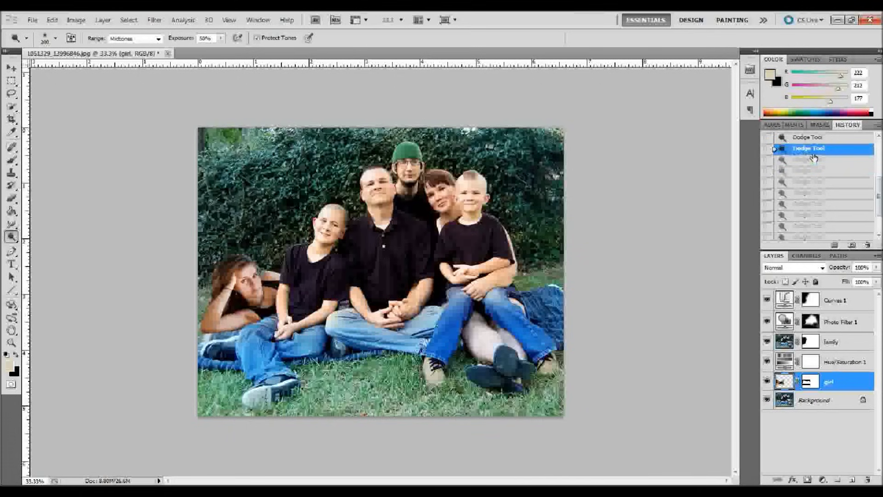
drag(878, 197, 878, 166)
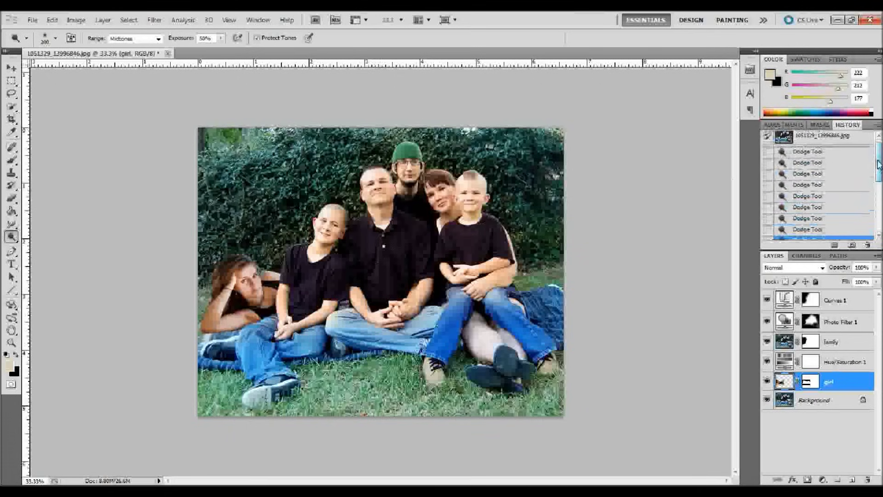
click(828, 154)
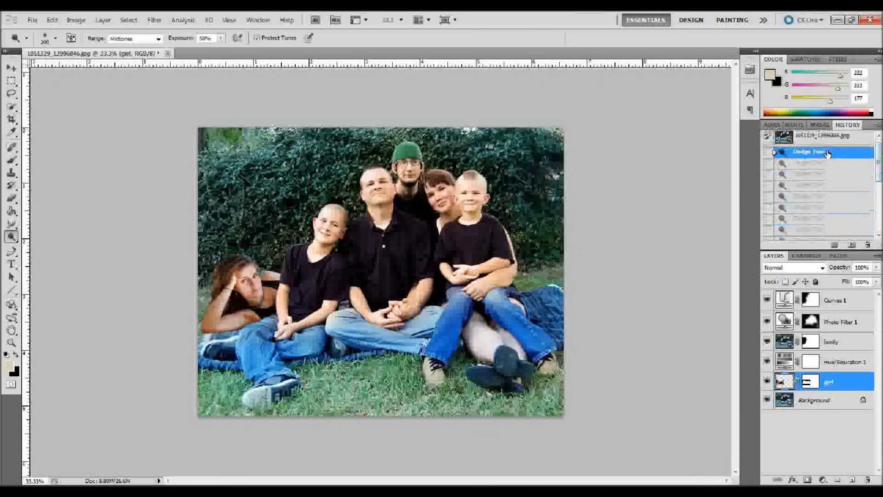
Darken the woman's face and arm on the girl layer using the Burn tool on Midtones at 50% exposure
right_click(12, 237)
click(46, 244)
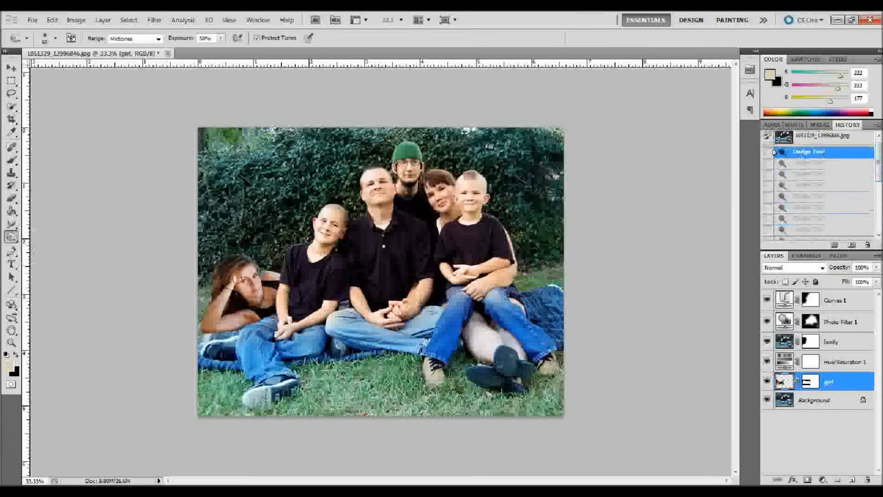
mouse_move(237, 278)
mouse_down()
mouse_move(255, 292)
mouse_move(248, 270)
mouse_move(236, 309)
mouse_move(232, 293)
mouse_move(224, 306)
mouse_move(234, 323)
mouse_up()
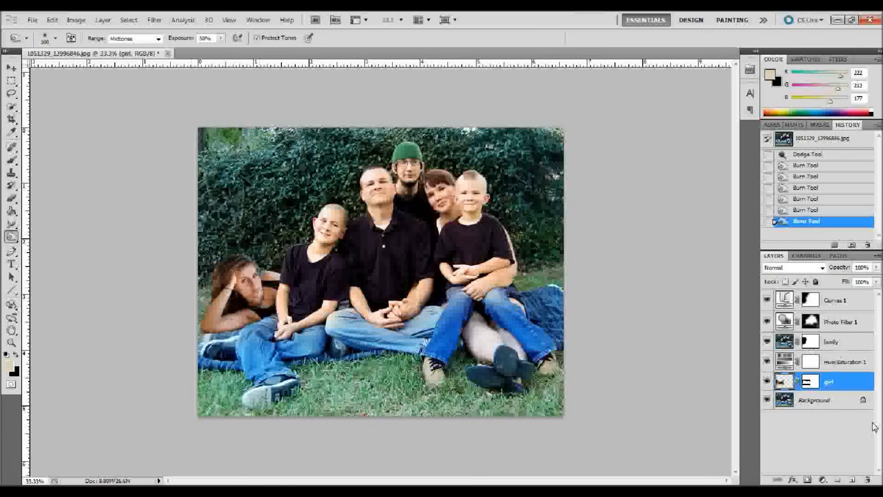
Add a new blank layer above Curves 1 and ready the Brush tool with pure white as the foreground colour
click(850, 301)
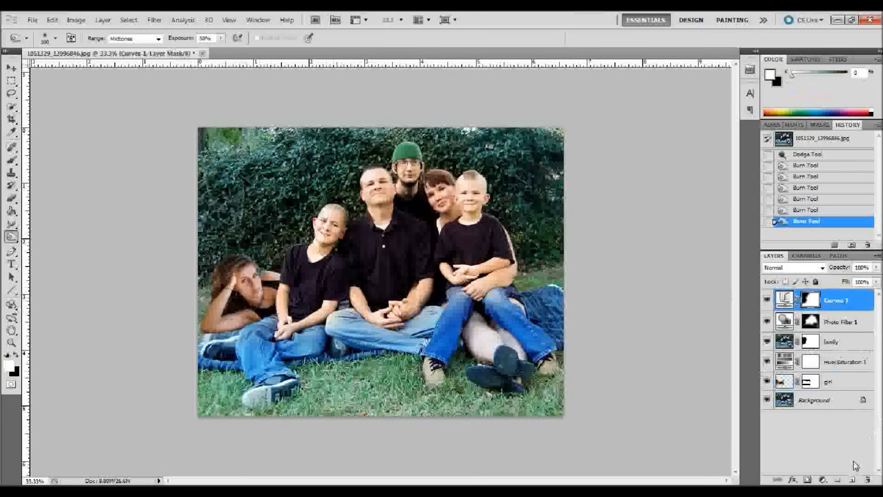
click(853, 480)
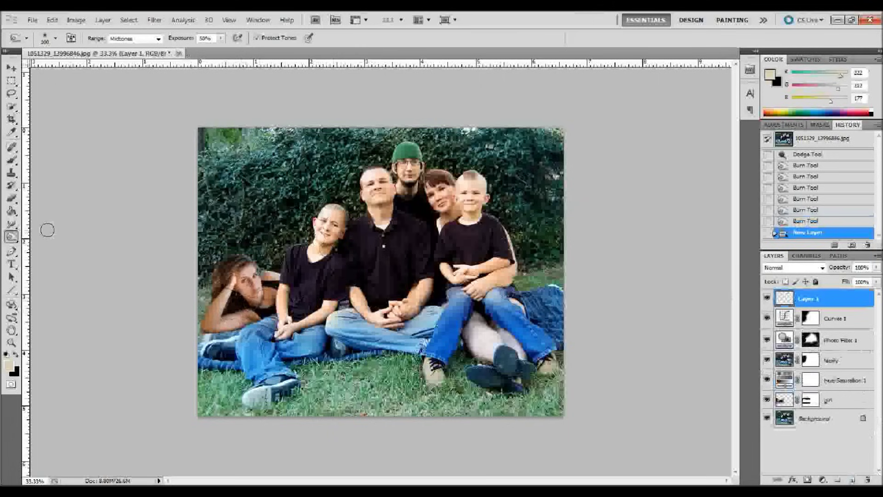
click(11, 160)
click(6, 355)
click(17, 355)
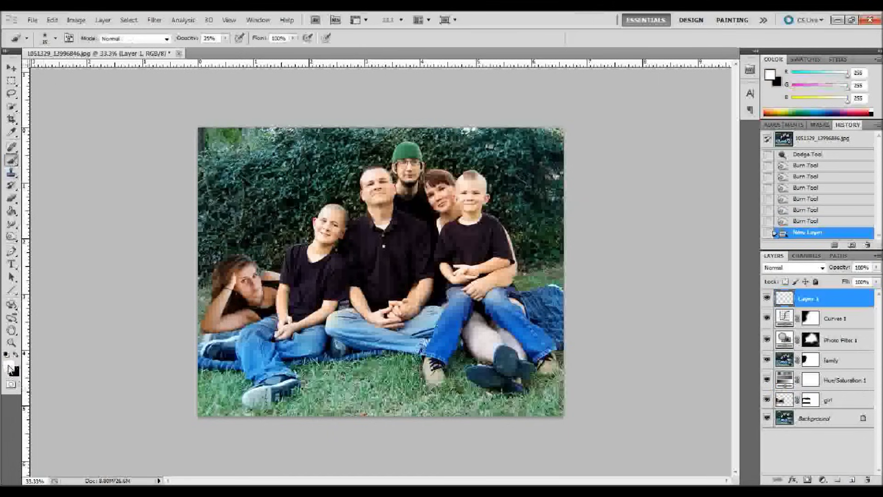
click(9, 367)
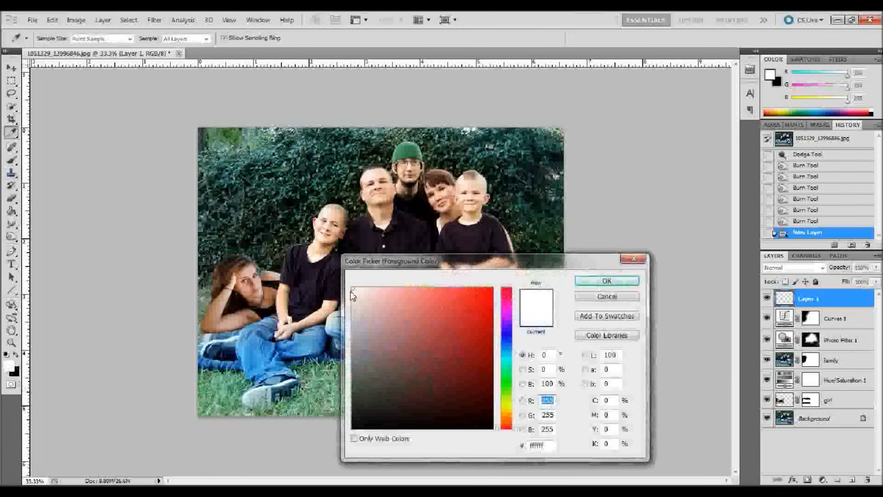
click(606, 280)
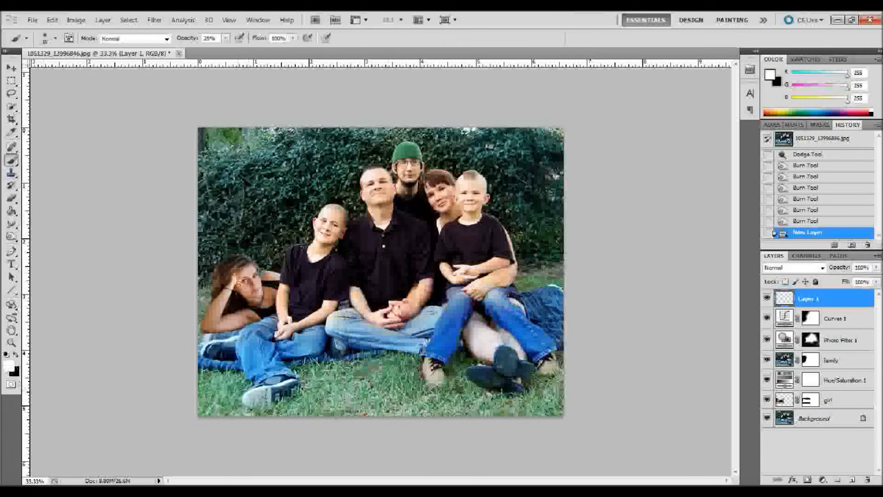
Paint soft white highlights on the woman's face, raised forearm and resting arm at 25% brush opacity
click(239, 290)
click(240, 289)
click(241, 289)
click(242, 292)
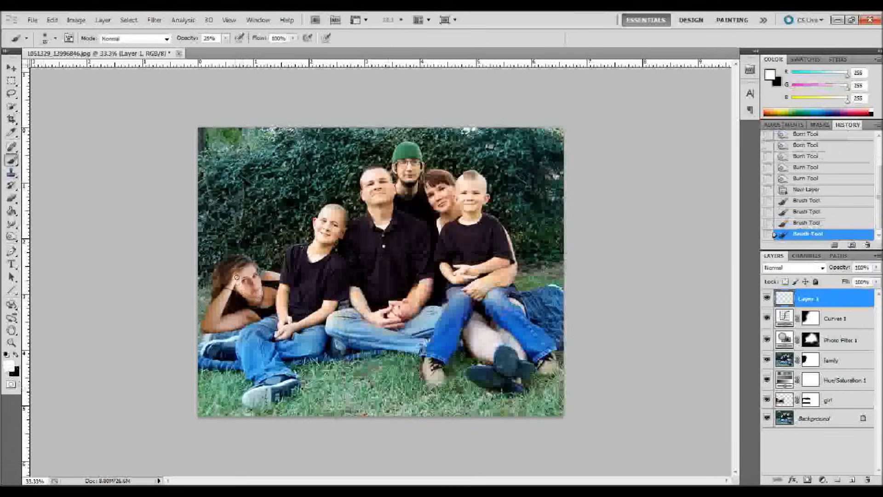
click(244, 291)
mouse_move(232, 285)
mouse_down()
mouse_move(211, 313)
mouse_move(217, 301)
mouse_up()
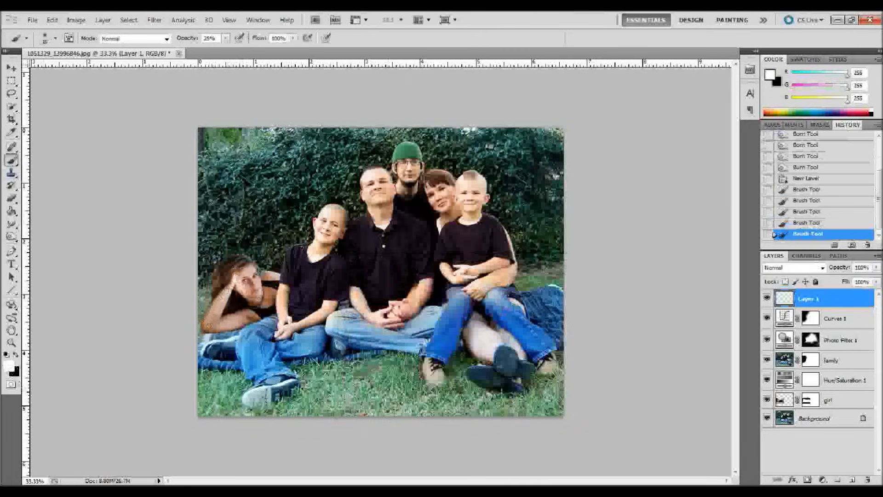
drag(223, 326, 208, 326)
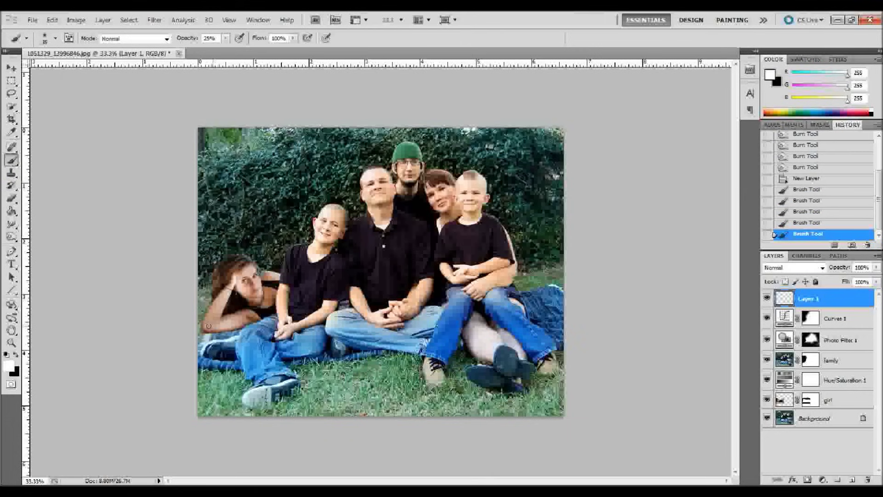
click(234, 321)
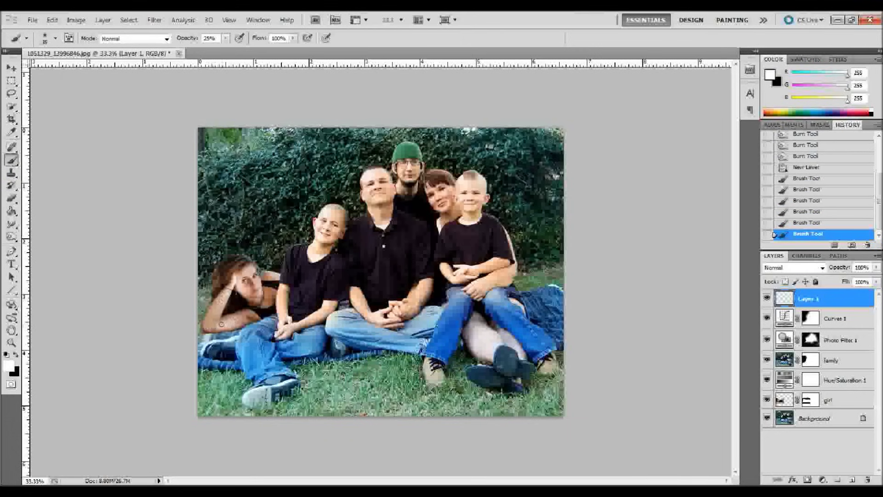
mouse_move(233, 323)
mouse_down()
mouse_move(212, 325)
mouse_move(223, 296)
mouse_move(204, 322)
mouse_move(217, 329)
mouse_move(230, 321)
mouse_up()
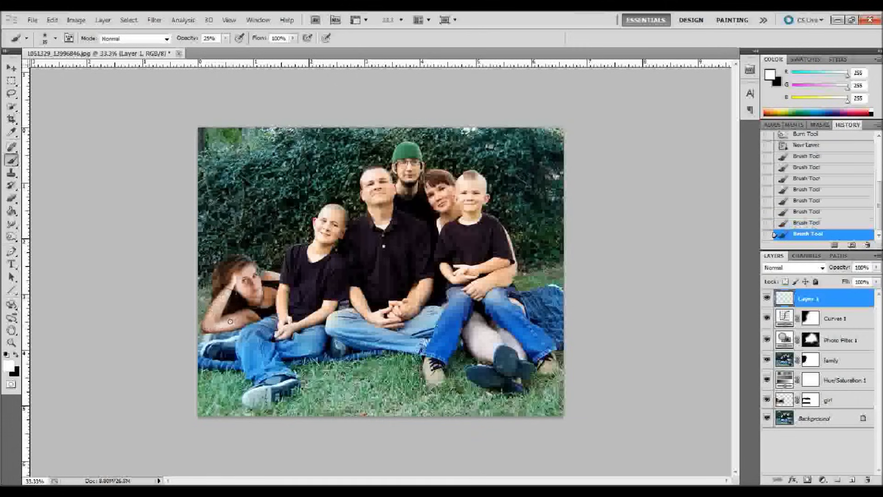
Set the brush opacity to 100% and paint solid white highlights over the woman's face, hand and forearms
click(201, 39)
text(100)
key(Return)
mouse_move(240, 287)
mouse_down()
mouse_move(203, 324)
mouse_move(213, 309)
mouse_move(204, 324)
mouse_move(215, 325)
mouse_up()
click(227, 323)
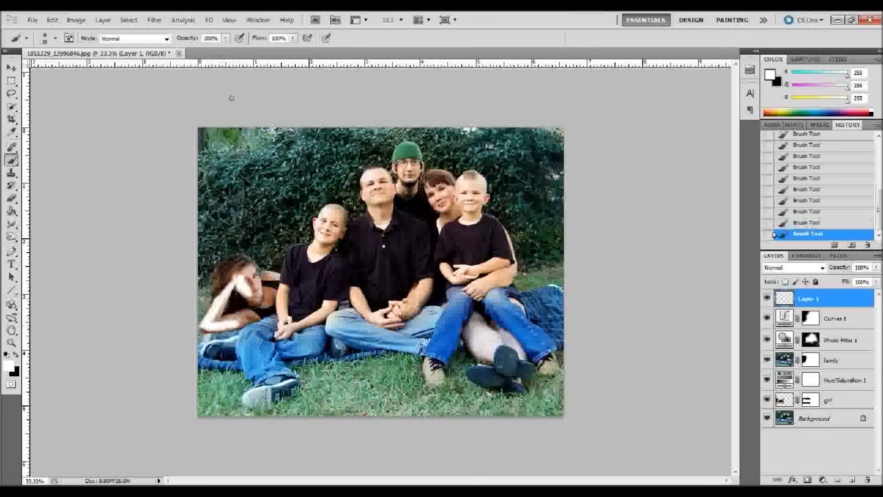
Soften the painted highlights with a Gaussian Blur of 20.5 pixels radius
click(154, 19)
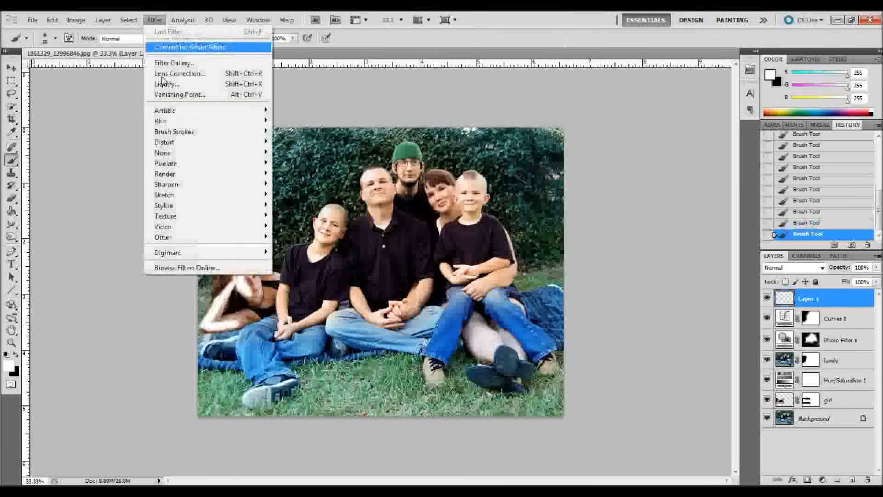
mouse_move(167, 122)
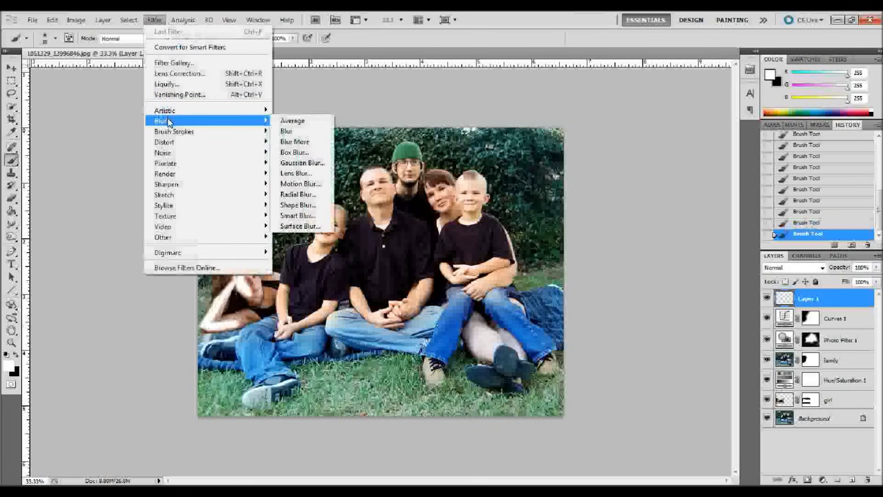
click(295, 164)
drag(252, 132, 489, 129)
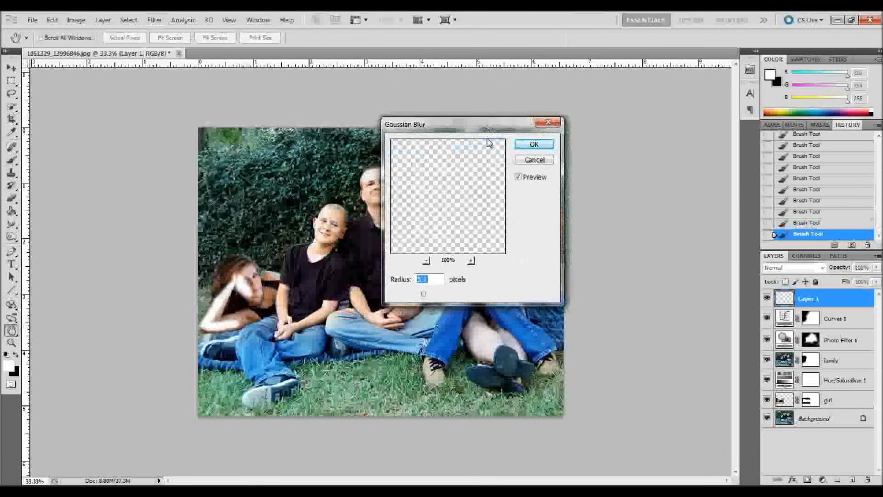
drag(424, 293, 444, 297)
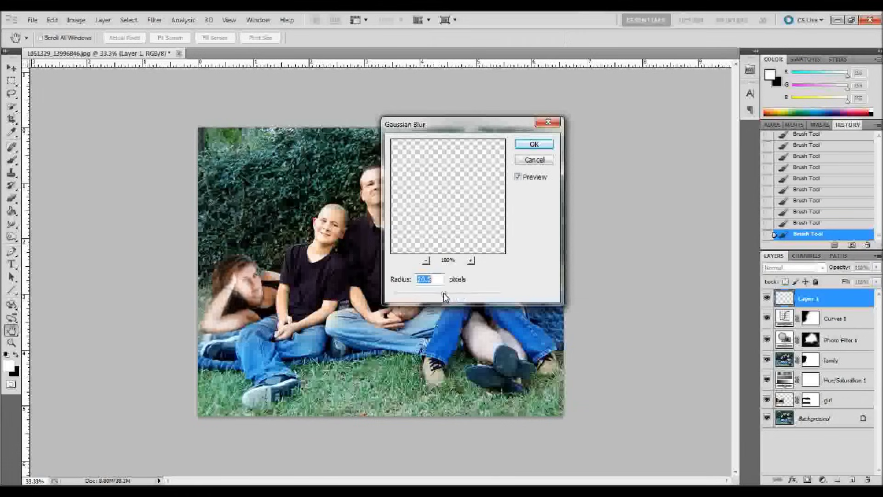
click(536, 145)
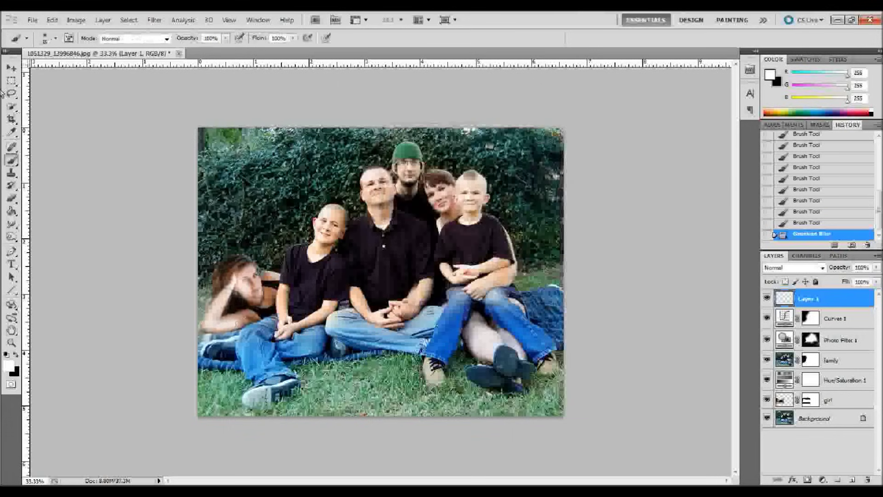
Try the highlight layer at 15% opacity and then at 50%
click(11, 68)
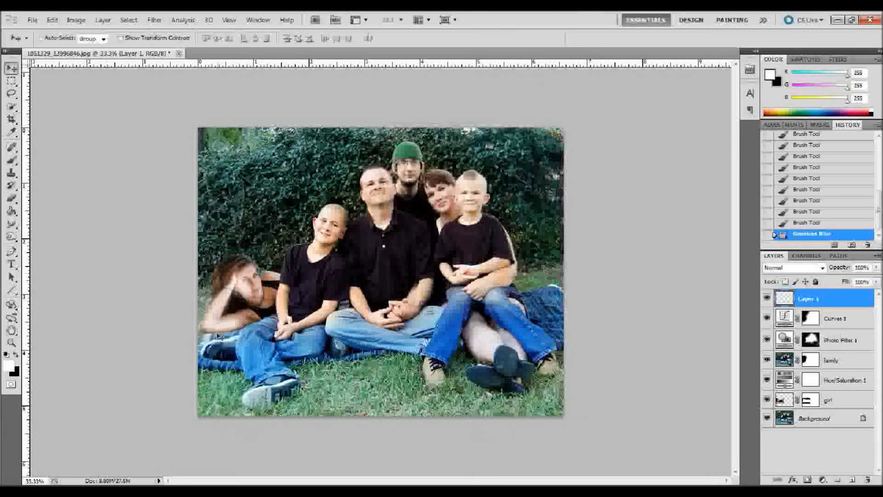
click(862, 268)
text(15)
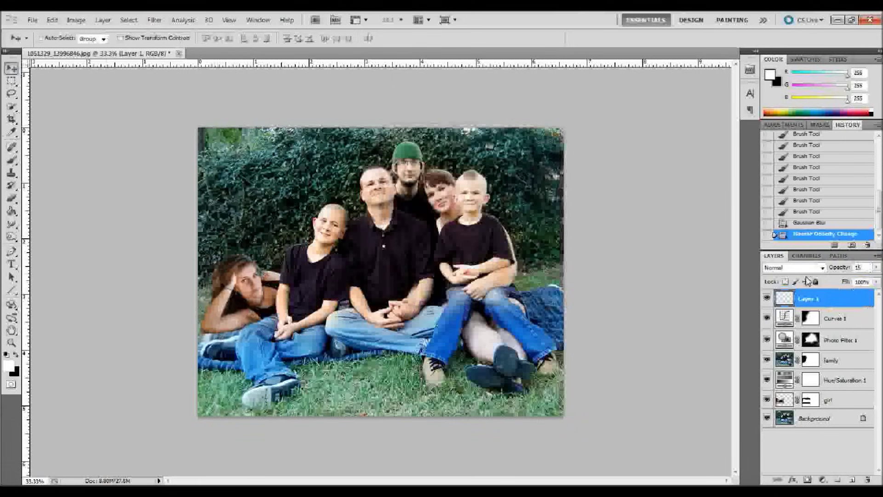
click(858, 267)
text(50)
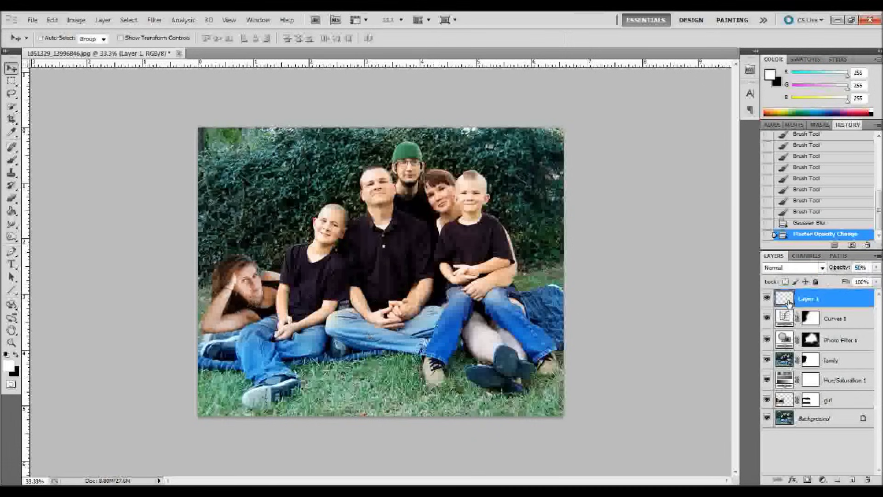
Add a layer mask to the highlight layer and erase the glow spilling around the woman's head, shoulder and arms
click(806, 480)
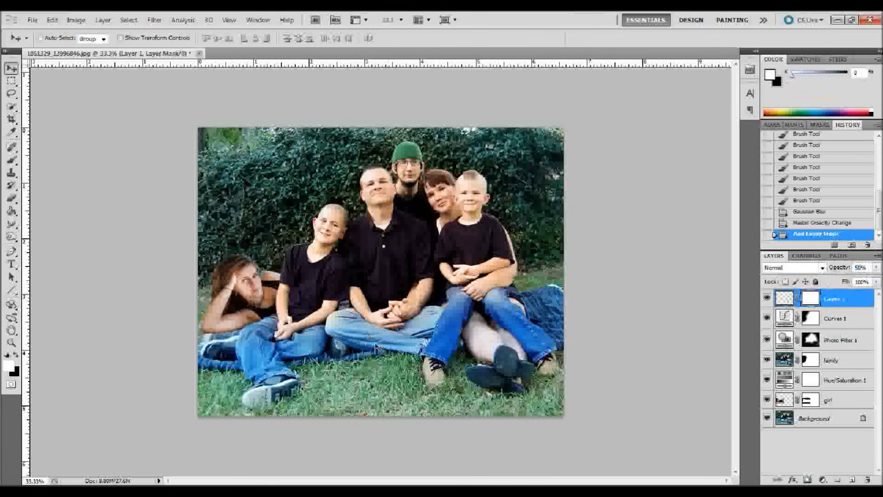
key(b)
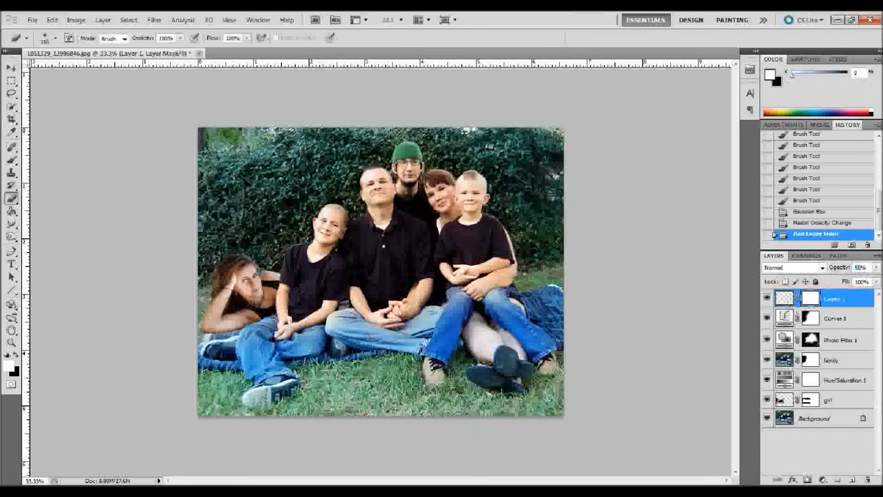
mouse_move(291, 289)
mouse_down()
mouse_move(257, 271)
mouse_move(243, 276)
mouse_up()
mouse_move(251, 280)
mouse_down()
mouse_move(217, 293)
mouse_move(203, 278)
mouse_up()
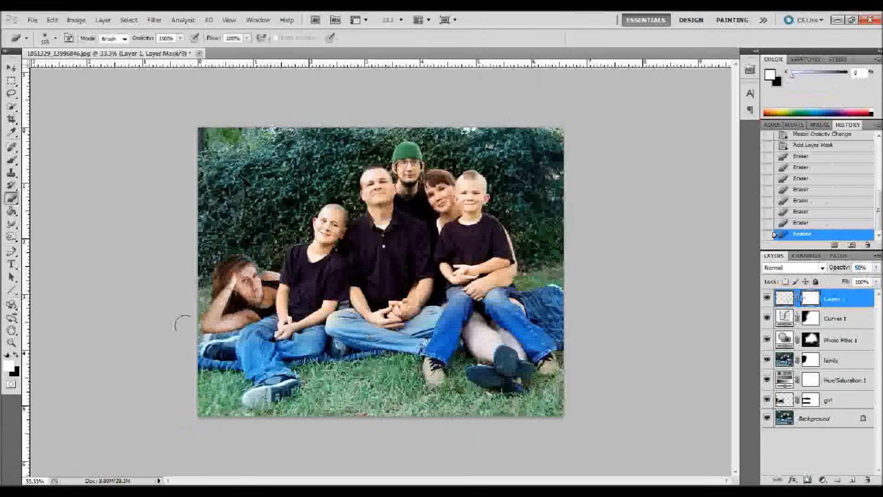
drag(192, 339, 242, 338)
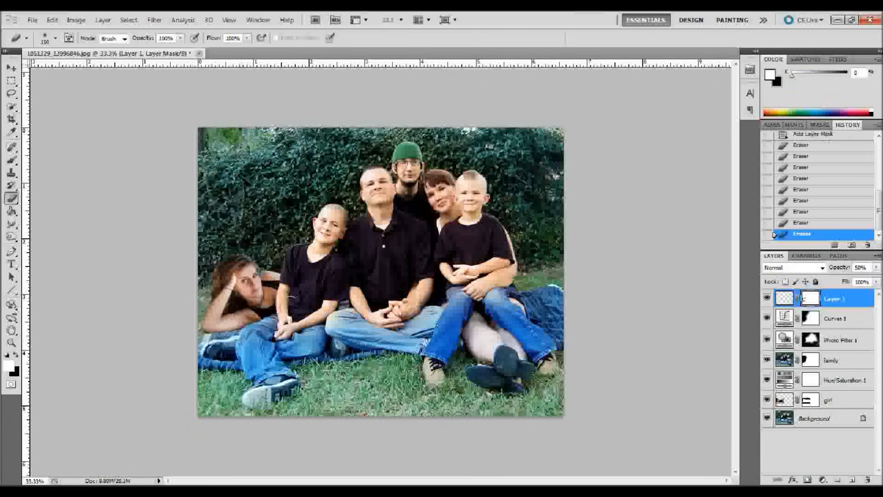
Set the highlight layer's opacity to 35% and erase stray highlight pixels just above the woman's head
click(855, 299)
click(860, 268)
text(35)
key(Return)
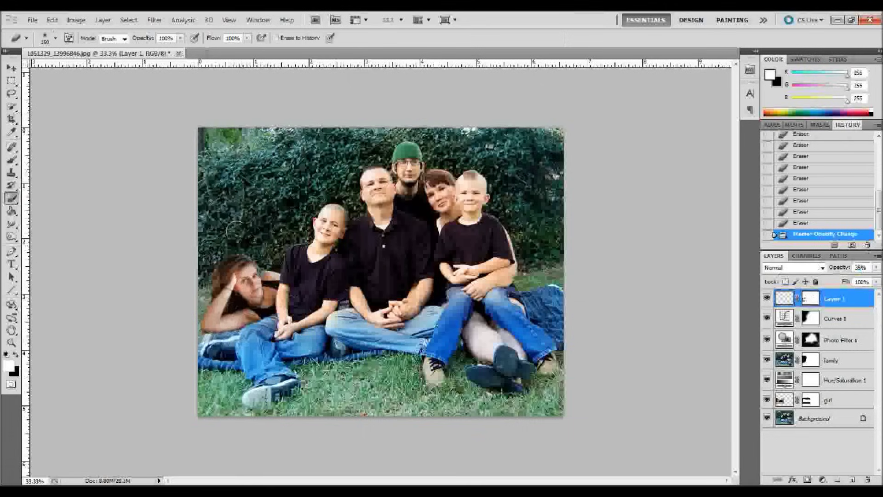
drag(239, 241, 231, 244)
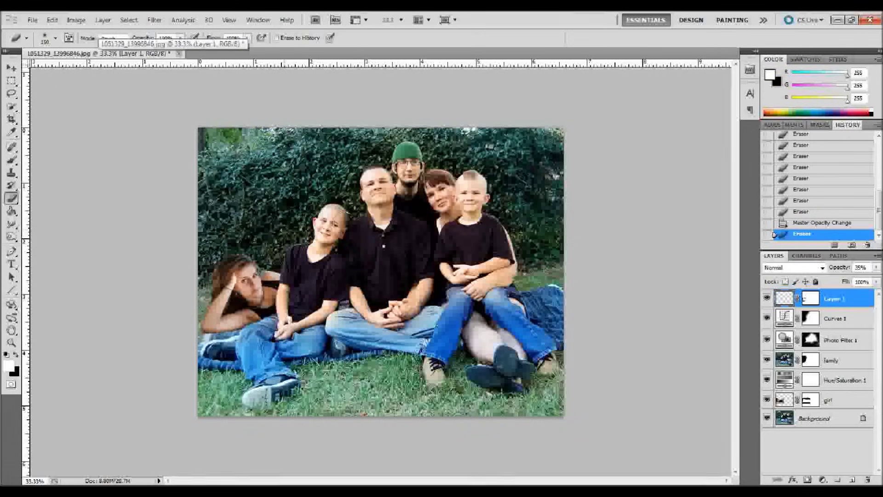
Refine the girl layer's mask by erasing around the woman's outline and painting white back along her hair
click(813, 400)
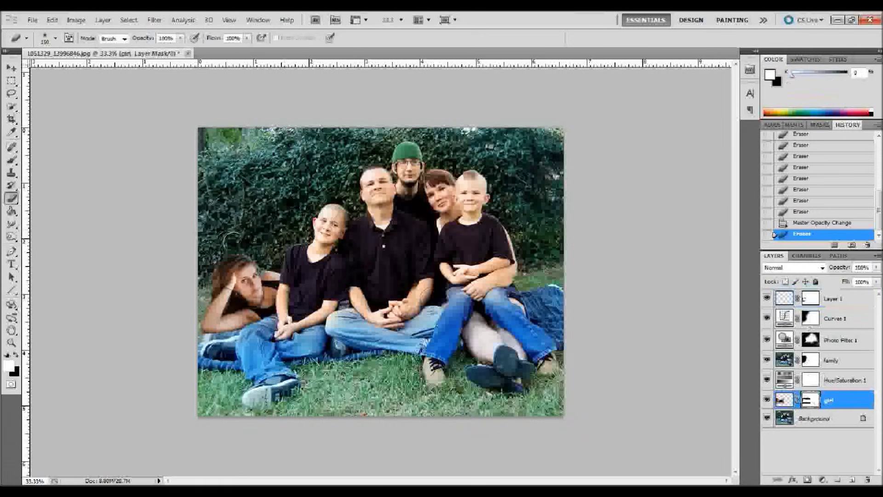
mouse_move(247, 242)
mouse_down()
mouse_move(221, 249)
mouse_move(155, 341)
mouse_up()
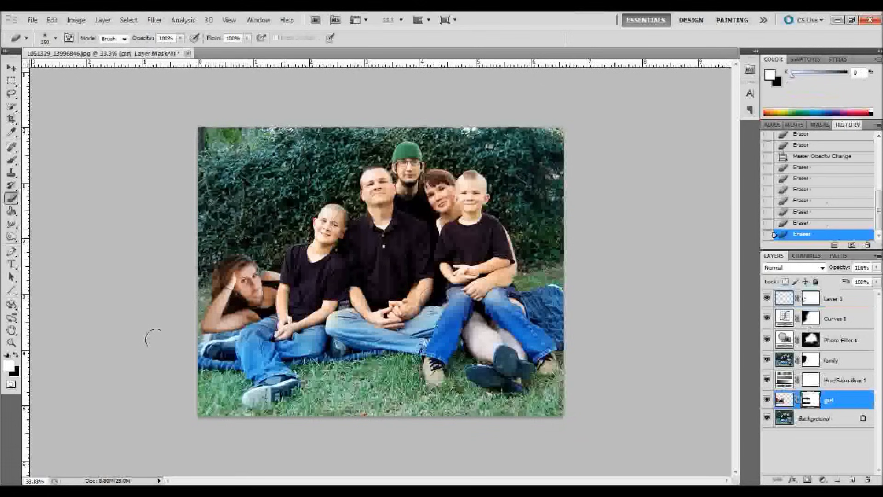
key(b)
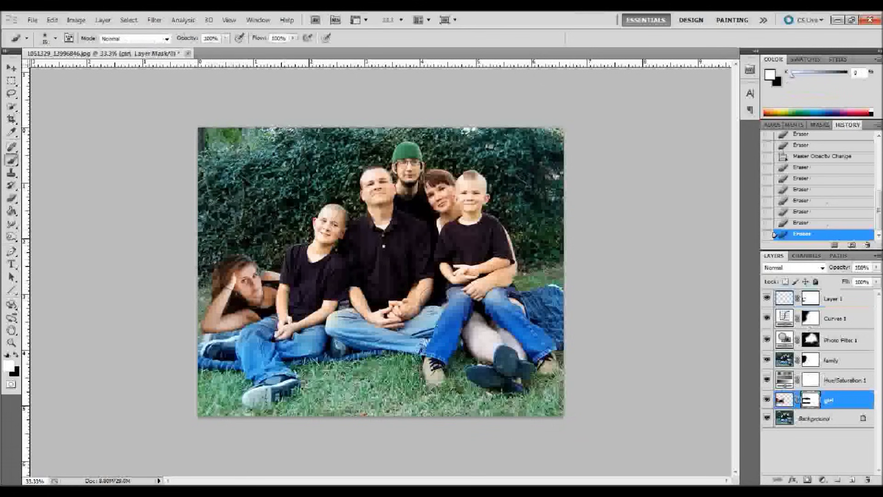
click(242, 260)
click(239, 261)
click(230, 263)
click(226, 266)
click(223, 276)
click(220, 287)
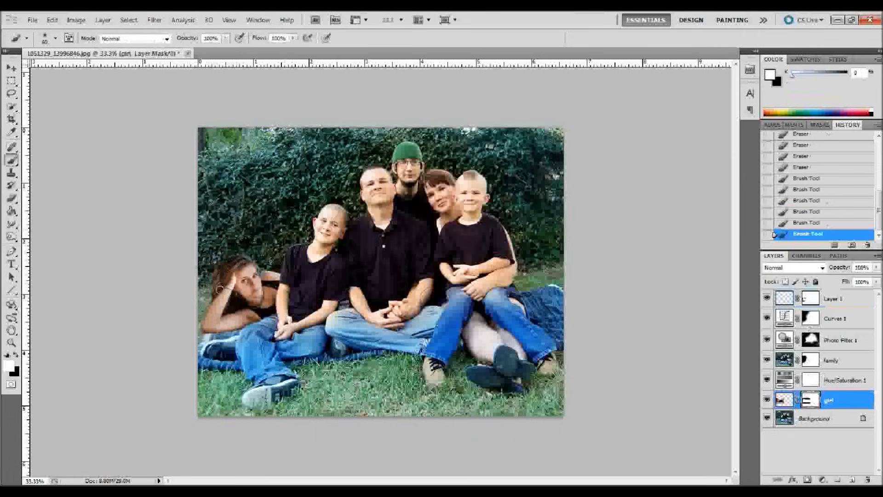
click(214, 291)
click(216, 295)
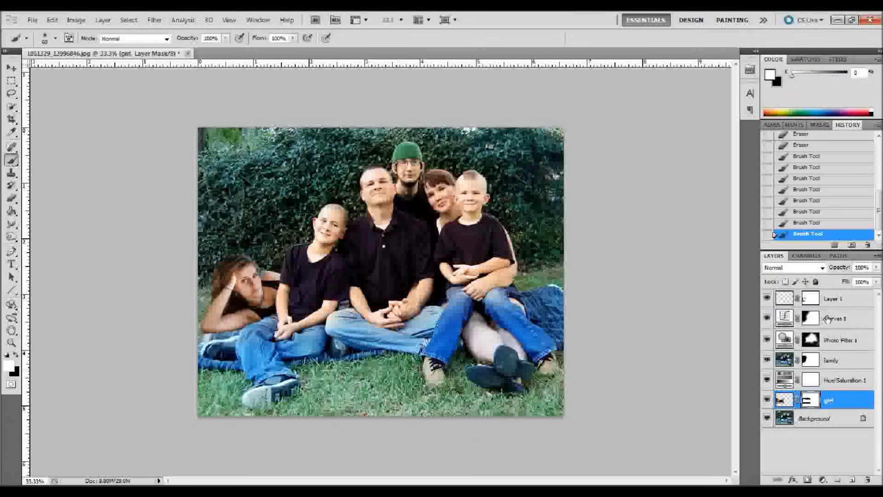
Paint white on Layer 1's mask over the woman's forehead and hand to restore the highlight there
click(817, 299)
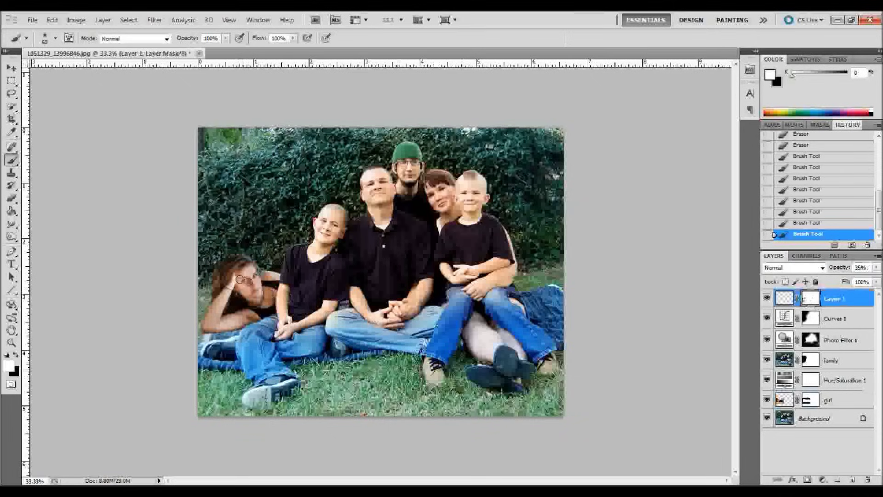
click(230, 275)
click(237, 272)
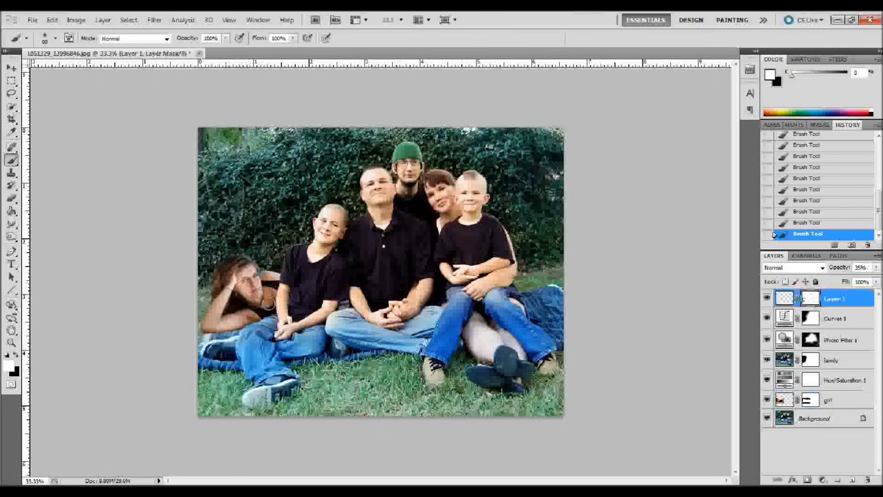
Erase Layer 1's mask over the woman's forehead and upper face with repeated strokes to tone down the highlight
key(e)
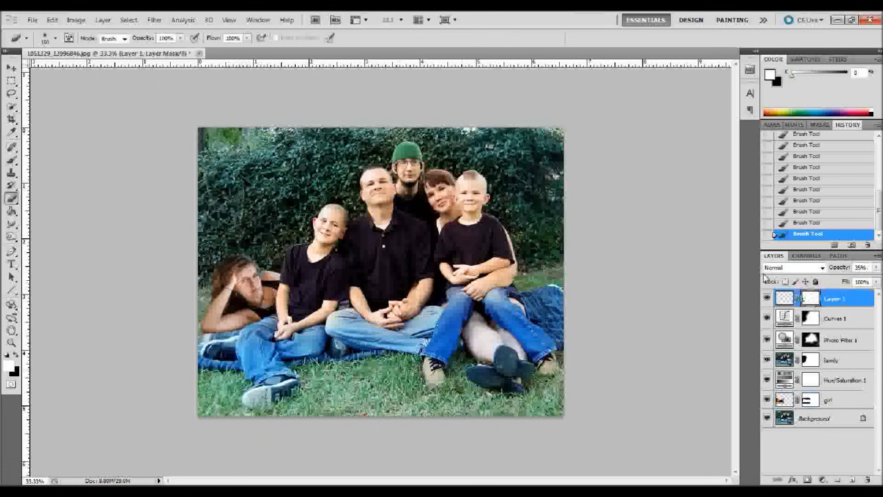
drag(250, 281, 246, 277)
click(251, 272)
click(244, 276)
click(246, 272)
click(242, 279)
click(246, 273)
click(246, 274)
click(246, 274)
click(250, 278)
click(242, 269)
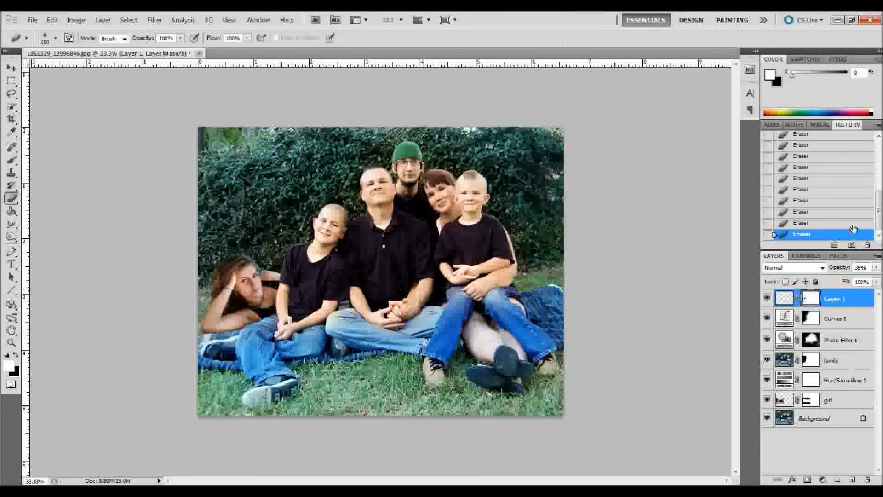
Compare the composite with the original photo snapshot in the history at 50% zoom, returning to the latest Eraser state
drag(879, 219, 880, 168)
click(844, 141)
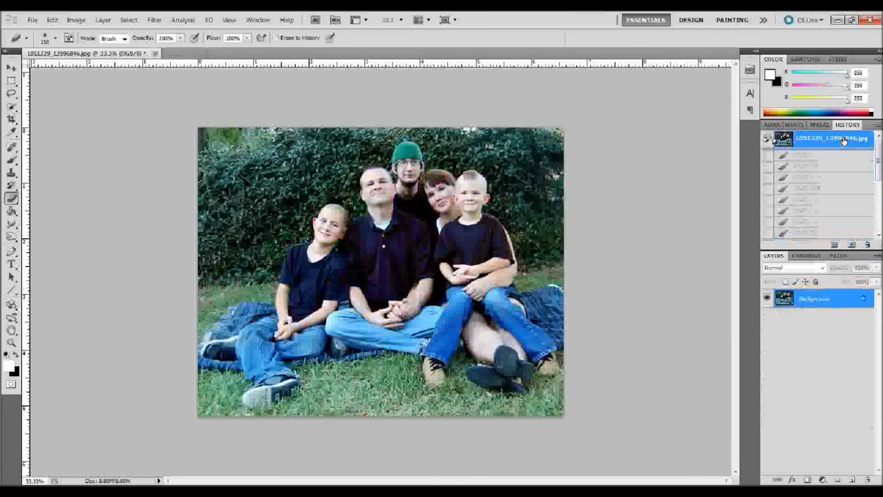
key(ctrl+plus)
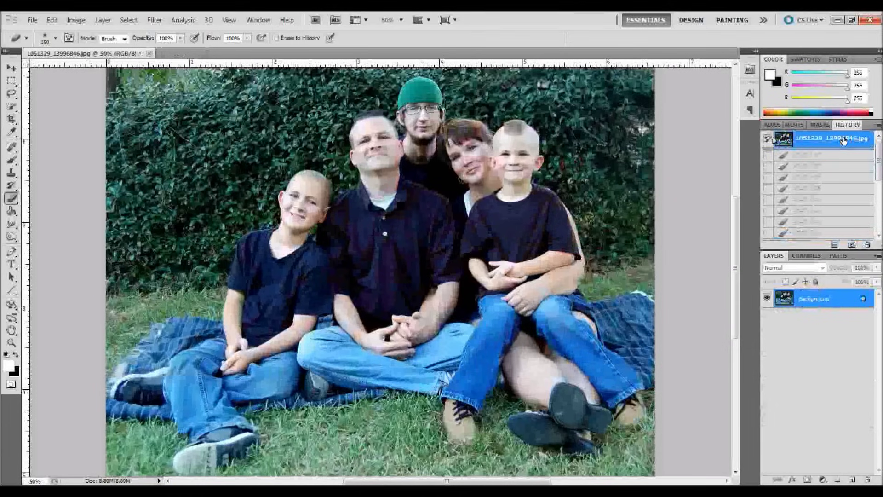
drag(878, 161, 879, 224)
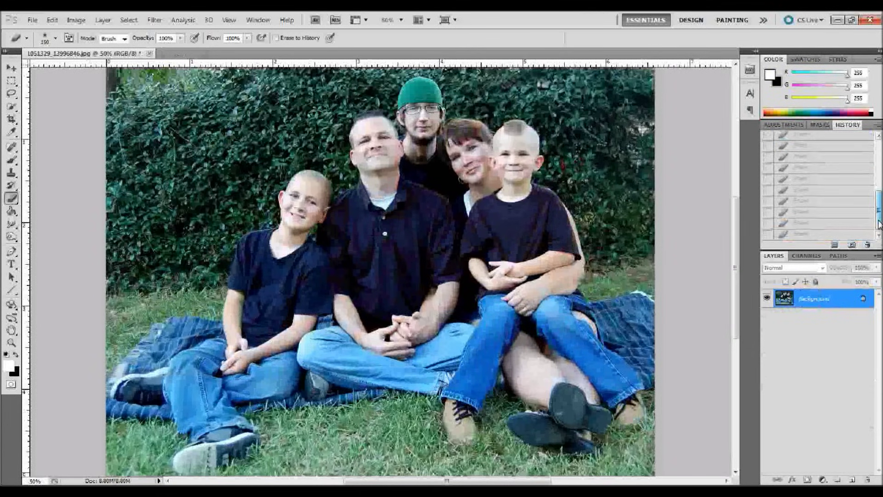
click(829, 234)
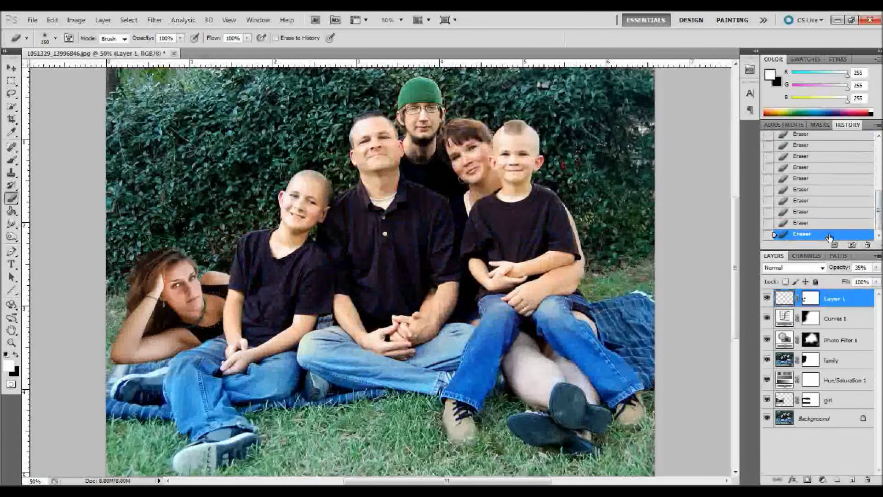